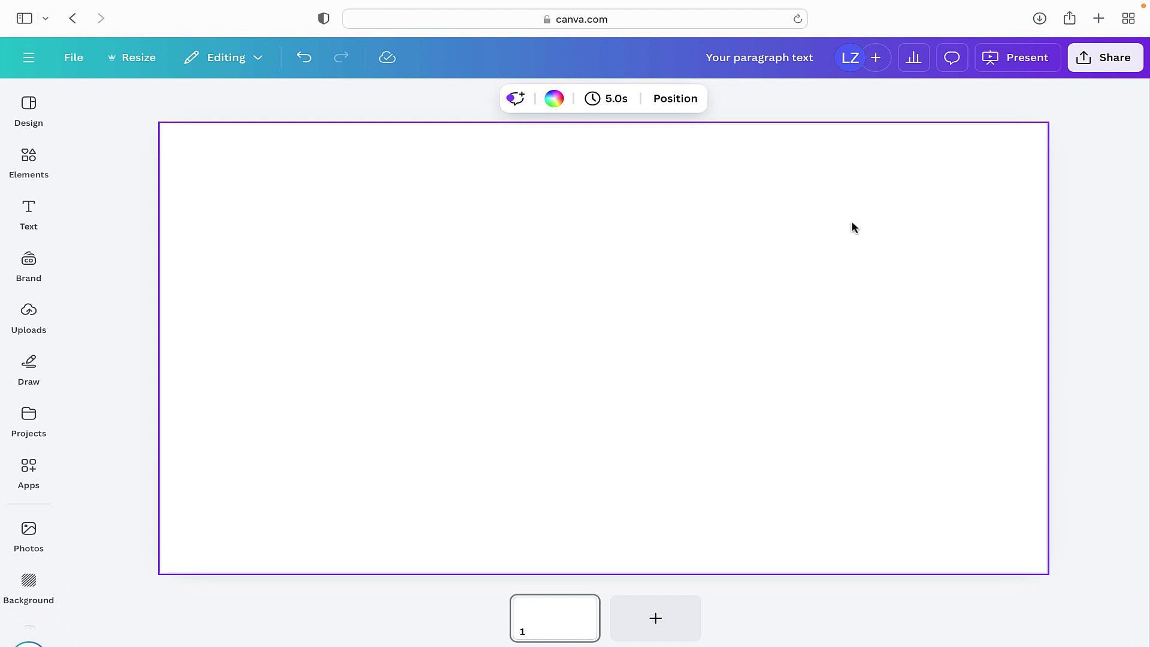
# Step: Cycle through the Design, Elements, Brand, Uploads and Draw panels, ending on the Text panel
pyautogui.click(30, 108)
pyautogui.click(29, 157)
pyautogui.click(30, 109)
pyautogui.click(29, 157)
pyautogui.click(29, 211)
pyautogui.click(29, 262)
pyautogui.click(30, 108)
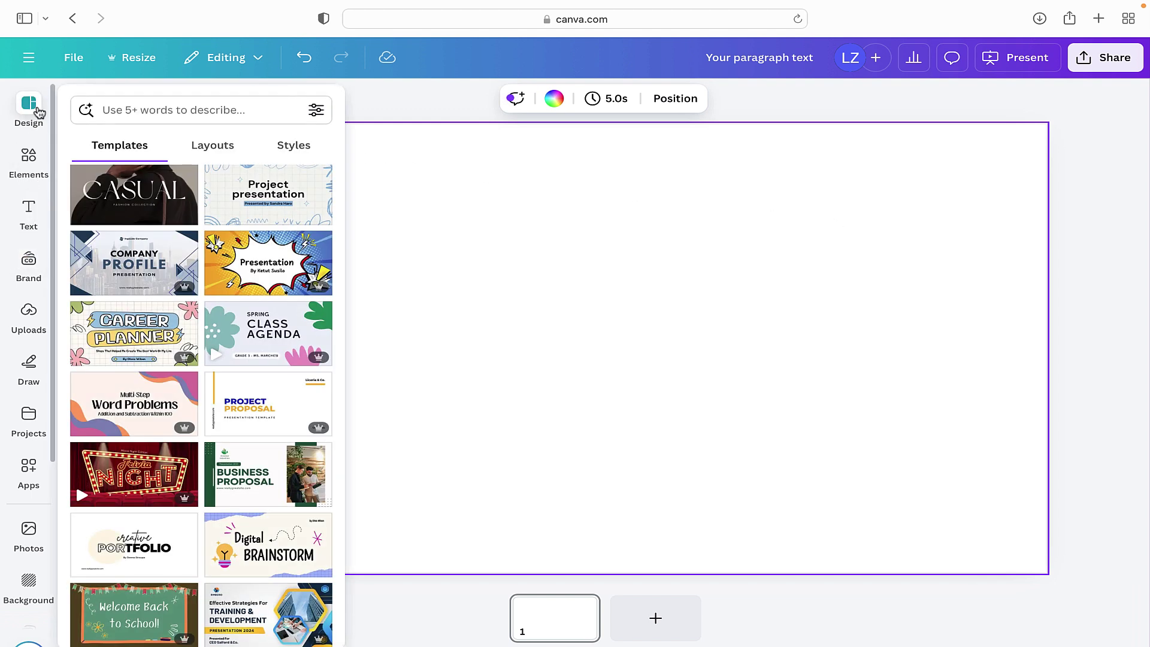
pyautogui.click(29, 157)
pyautogui.click(28, 210)
pyautogui.click(30, 261)
pyautogui.click(28, 318)
pyautogui.click(30, 371)
pyautogui.click(31, 213)
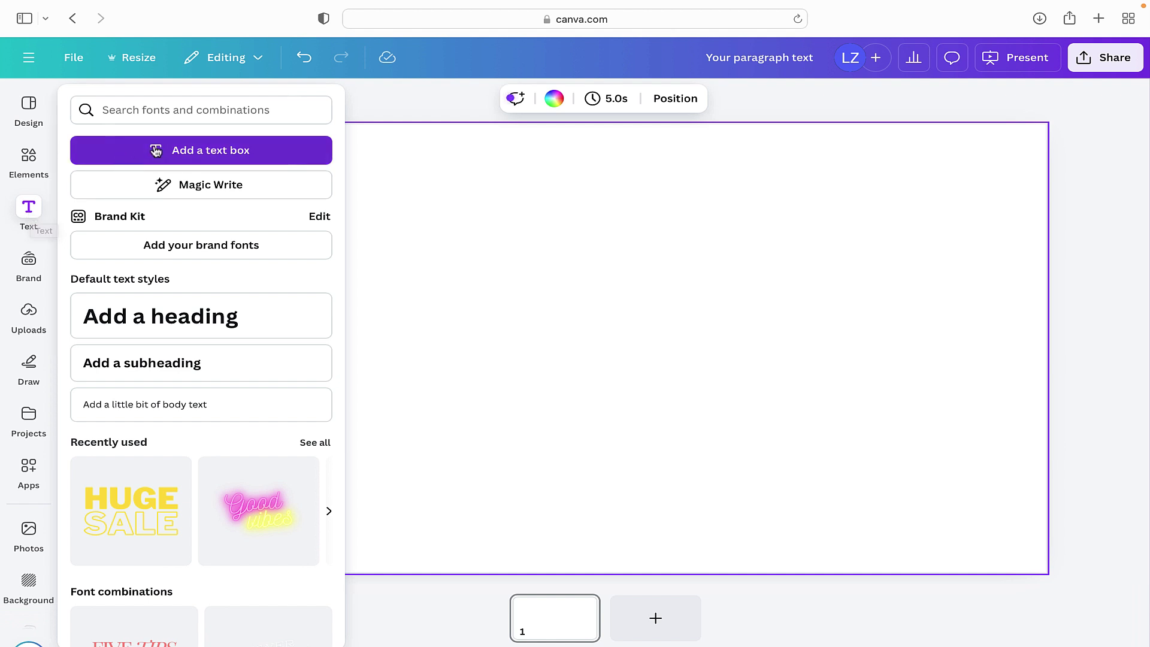
pyautogui.click(257, 154)
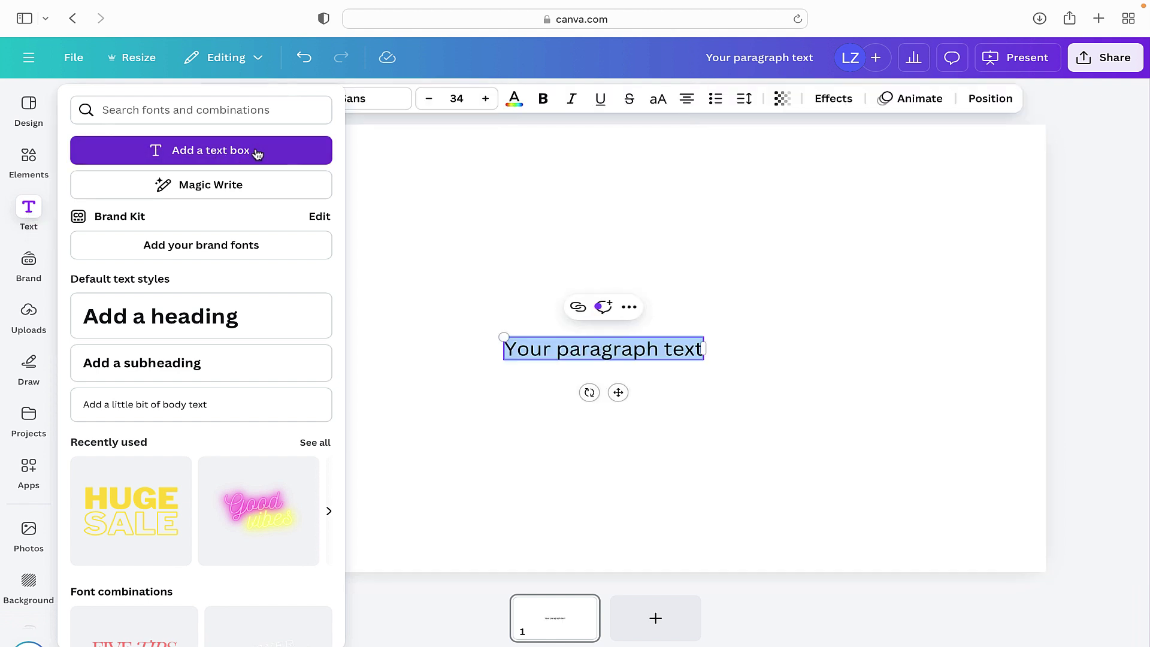
pyautogui.click(700, 349)
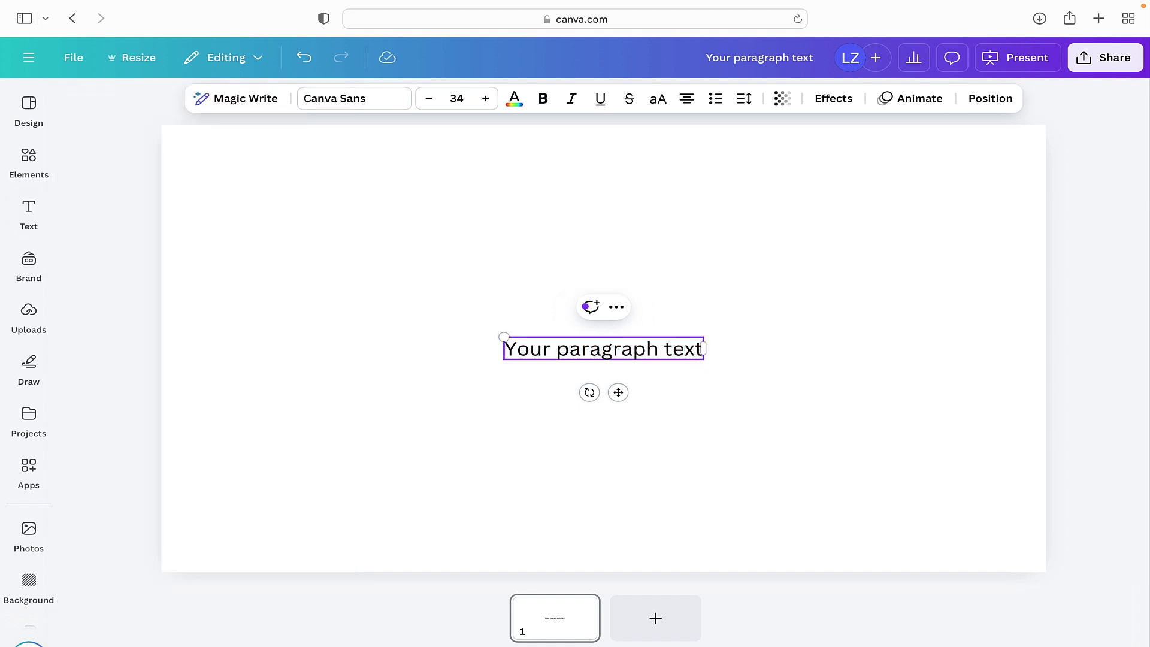
pyautogui.press('BackSpace')
pyautogui.press('BackSpace')
pyautogui.press('BackSpace')
pyautogui.press('BackSpace')
pyautogui.press('BackSpace')
pyautogui.press('BackSpace')
pyautogui.press('BackSpace')
pyautogui.press('BackSpace')
pyautogui.press('BackSpace')
pyautogui.press('BackSpace')
pyautogui.press('BackSpace')
pyautogui.press('BackSpace')
pyautogui.press('BackSpace')
pyautogui.press('BackSpace')
pyautogui.press('BackSpace')
pyautogui.press('BackSpace')
pyautogui.press('BackSpace')
pyautogui.press('BackSpace')
pyautogui.press('BackSpace')
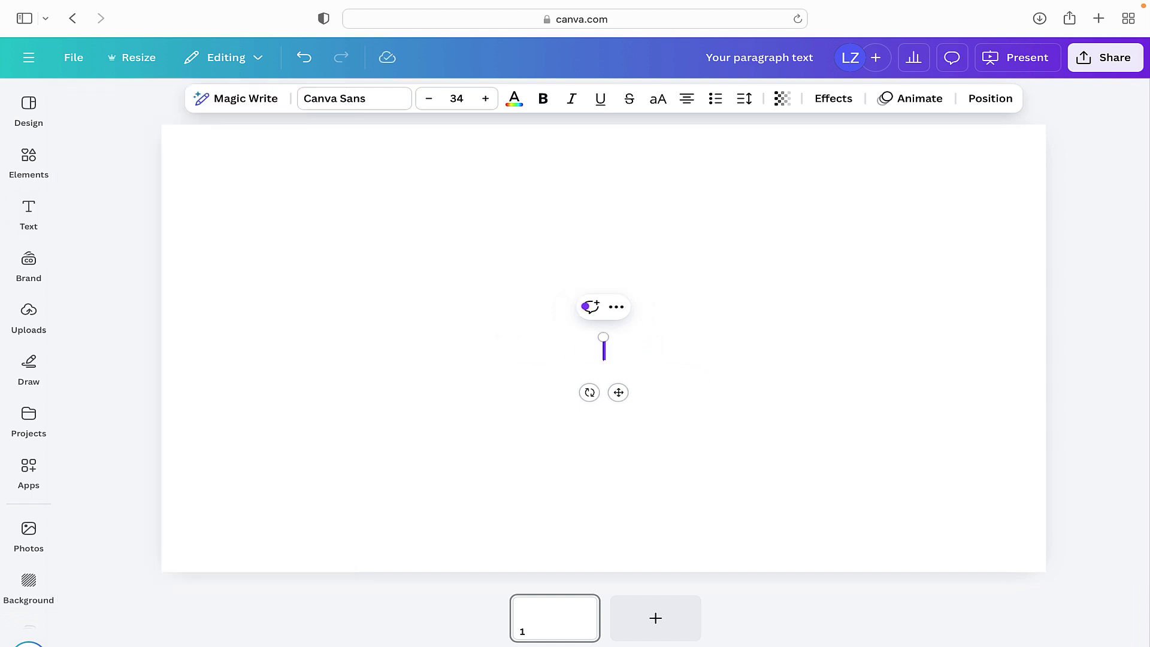
pyautogui.write('Hello How you all today?')
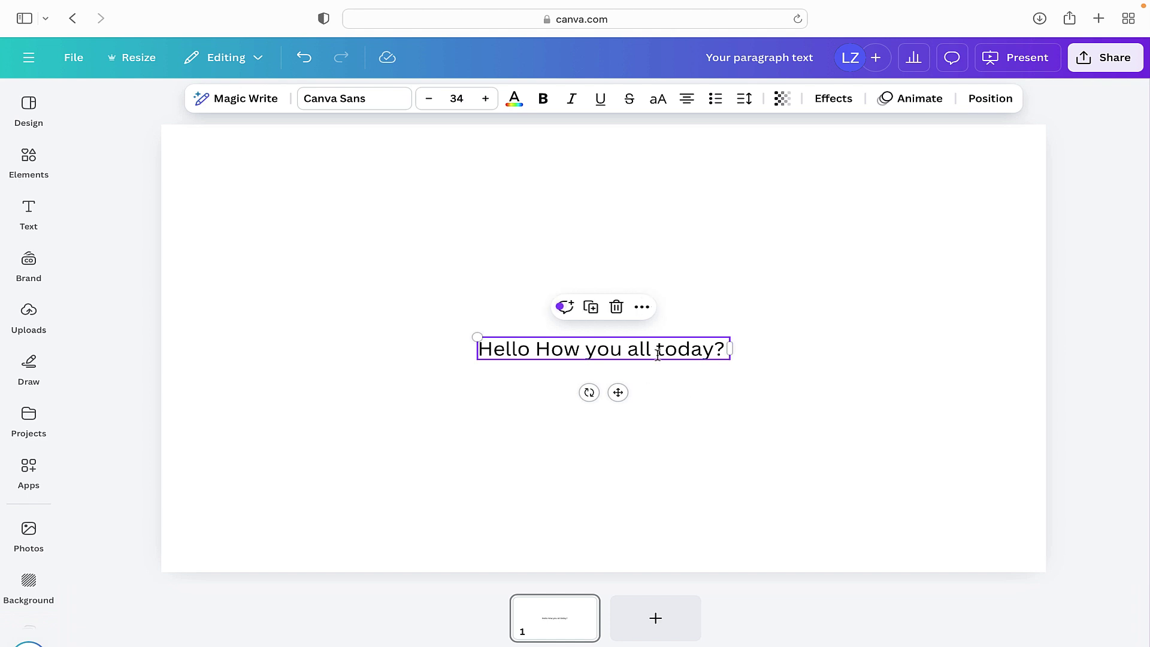
pyautogui.click(617, 306)
# Step: Add a heading, a subheading and a line of body text to the slide
pyautogui.click(28, 213)
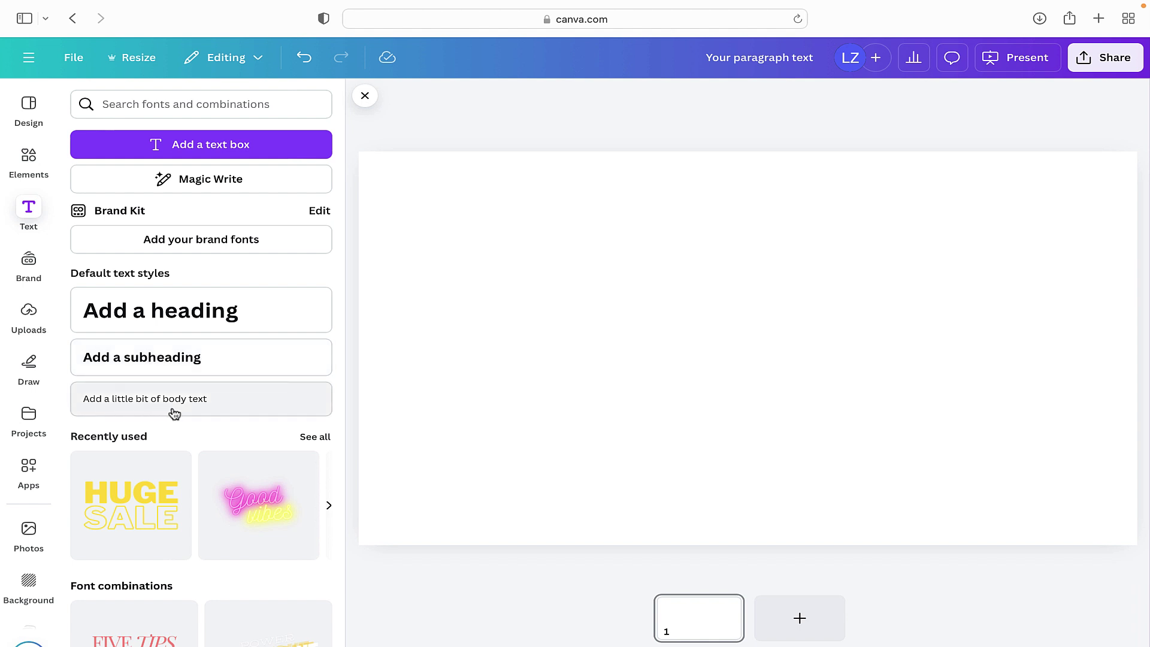
pyautogui.click(215, 320)
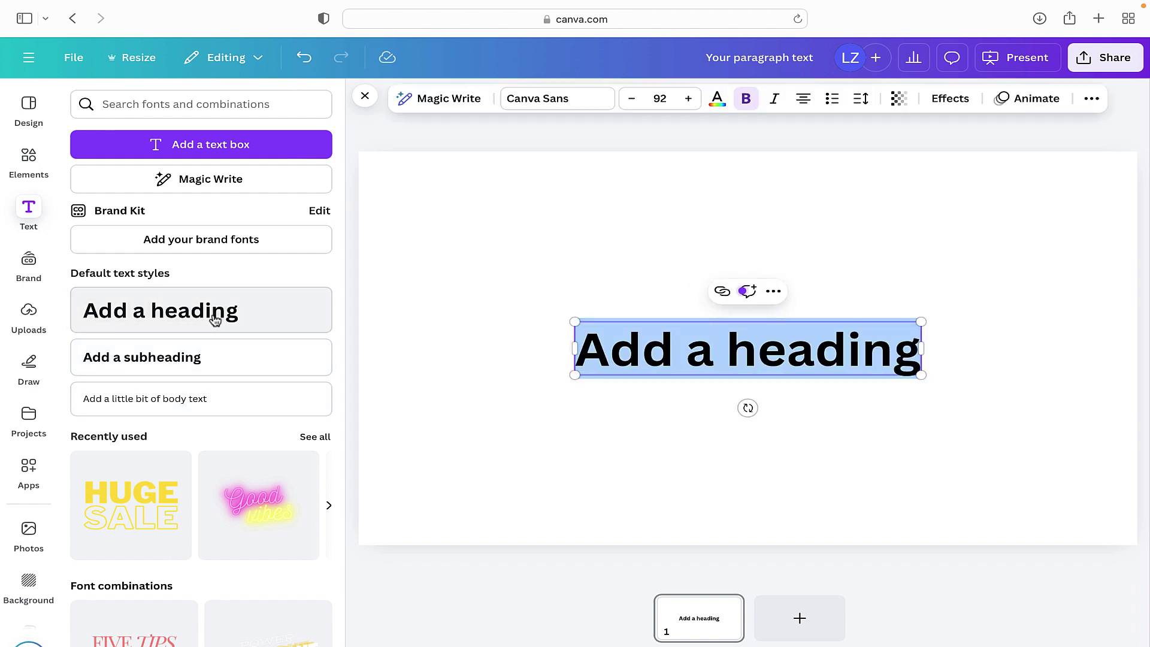
pyautogui.click(170, 357)
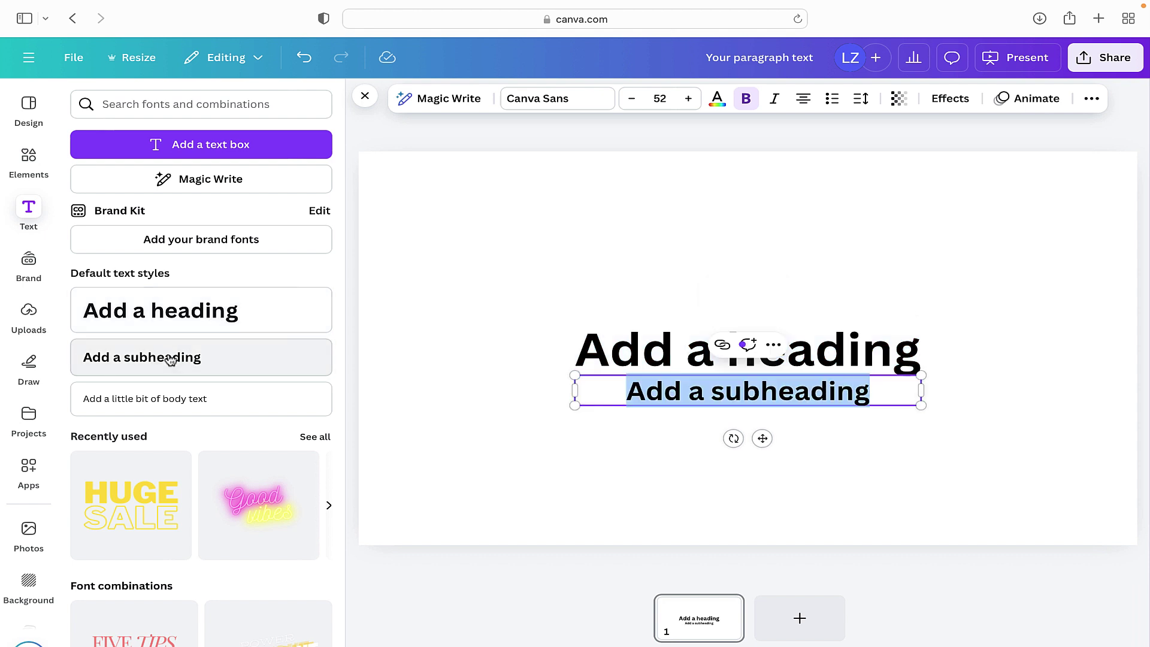
pyautogui.click(161, 402)
# Step: Move the heading near the top and shift the subheading and body text lower
pyautogui.click(799, 357)
pyautogui.moveTo(799, 357); pyautogui.dragTo(739, 228)
pyautogui.moveTo(748, 416); pyautogui.dragTo(711, 490)
pyautogui.moveTo(749, 390); pyautogui.dragTo(720, 432)
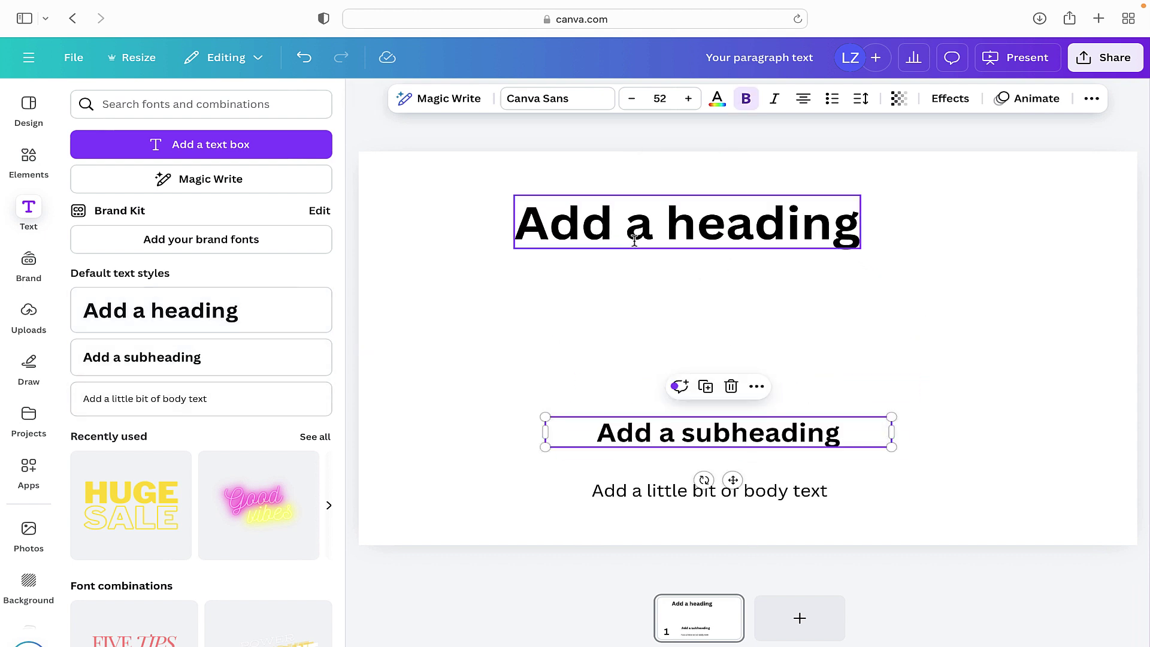
pyautogui.click(635, 239)
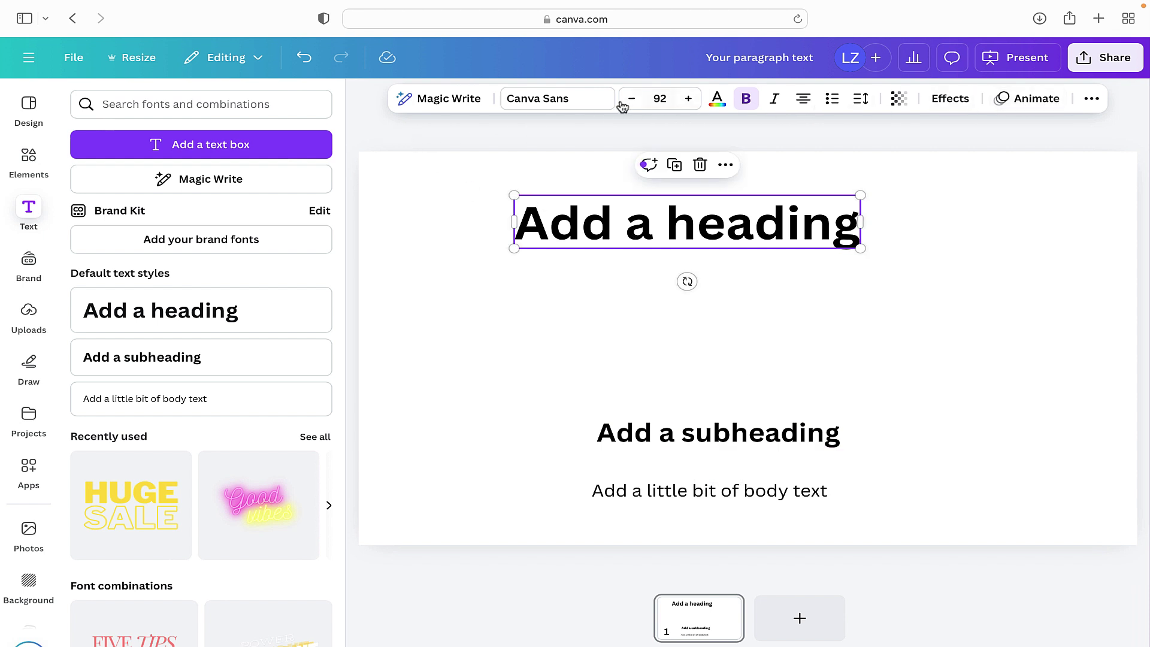
# Step: Show the Magic Write options for the 'Add a heading' text without changing it
pyautogui.click(446, 107)
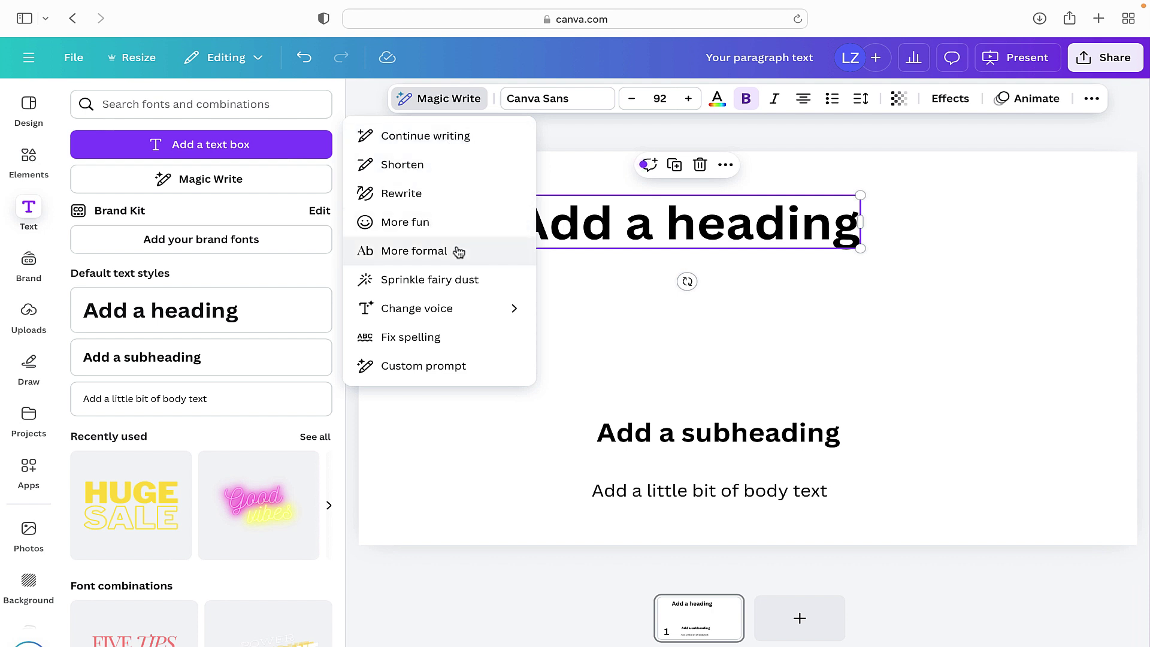
pyautogui.moveTo(453, 312)
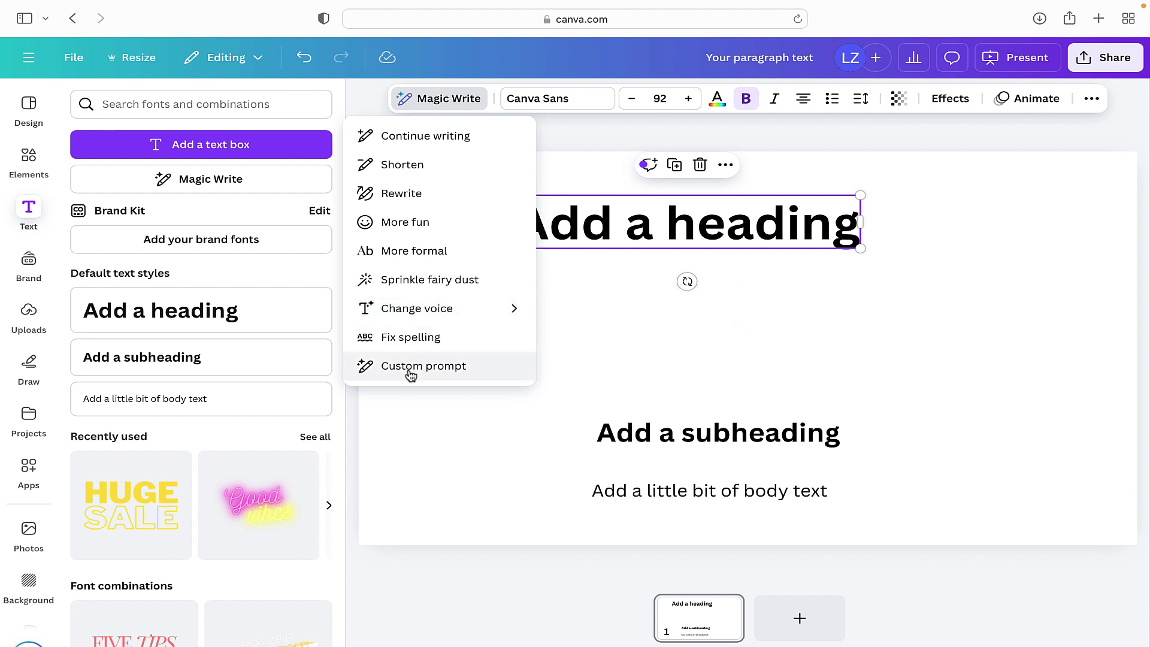
pyautogui.click(572, 103)
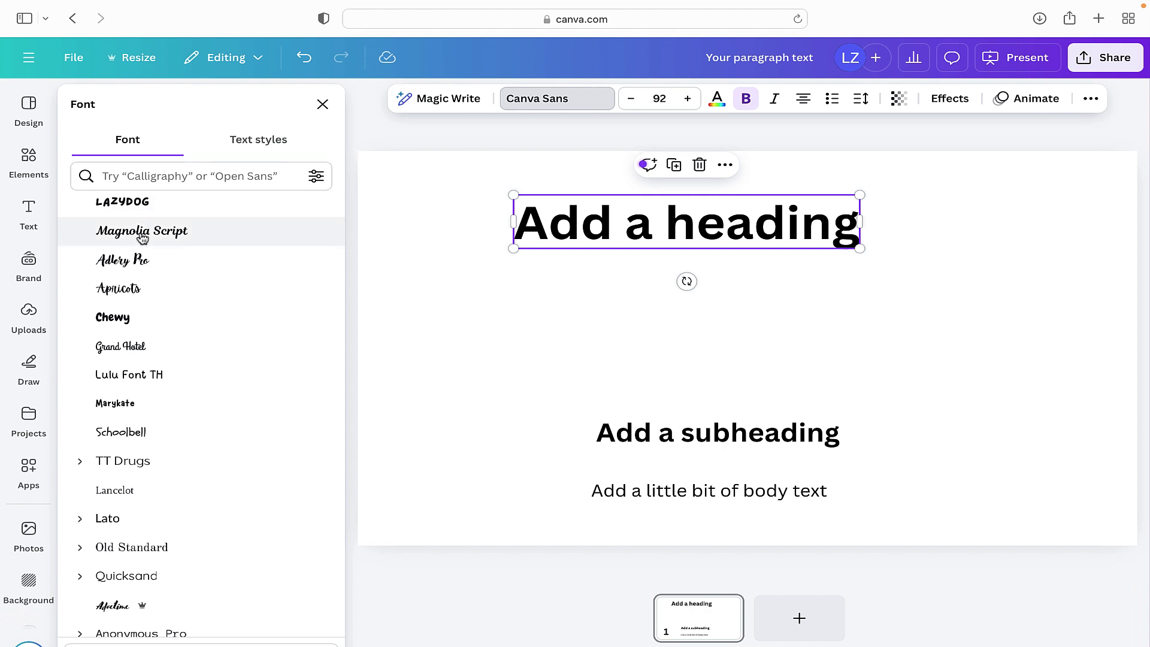
pyautogui.scroll(-2, 139, 368)
pyautogui.scroll(-5, 139, 379)
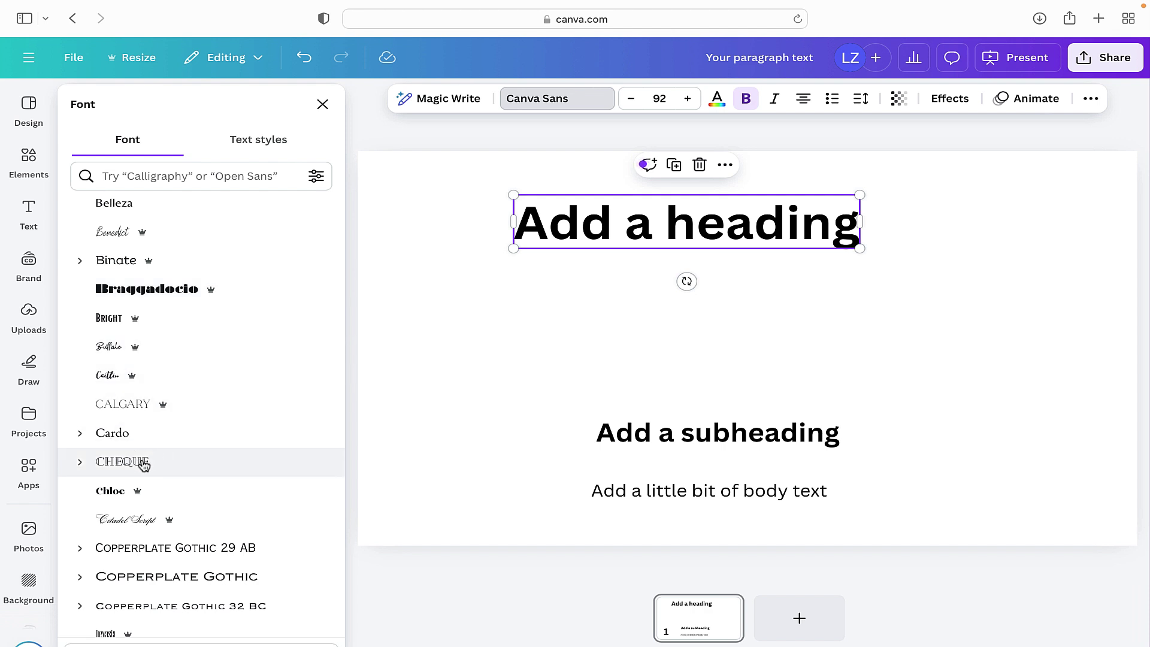
pyautogui.scroll(-3, 214, 551)
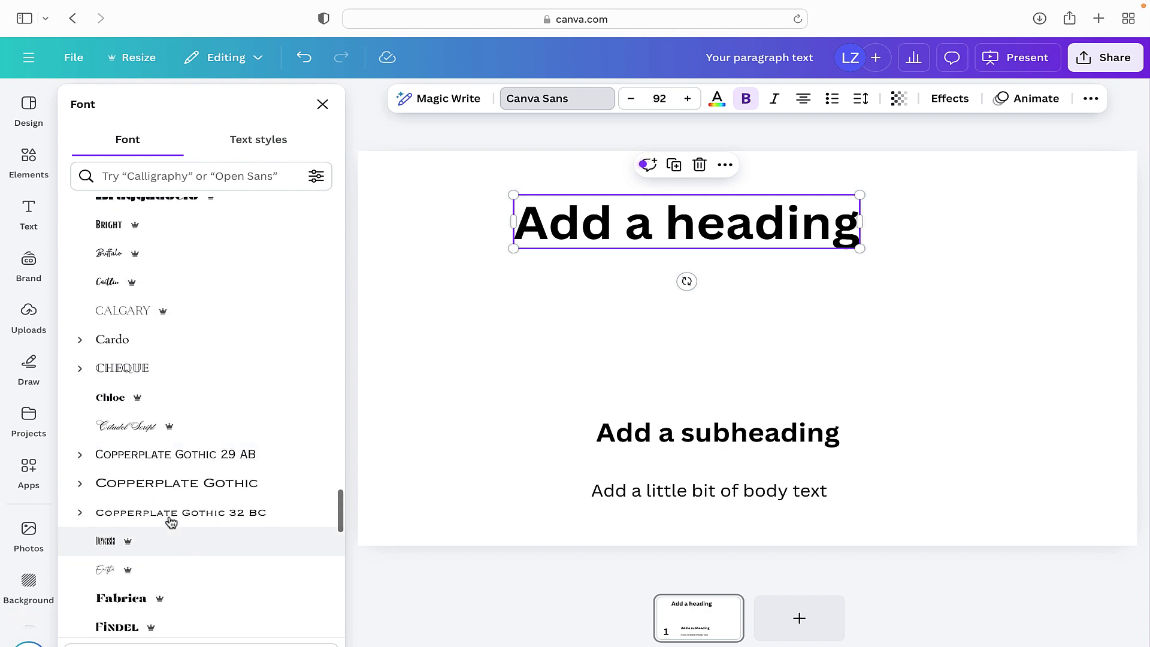
pyautogui.click(261, 143)
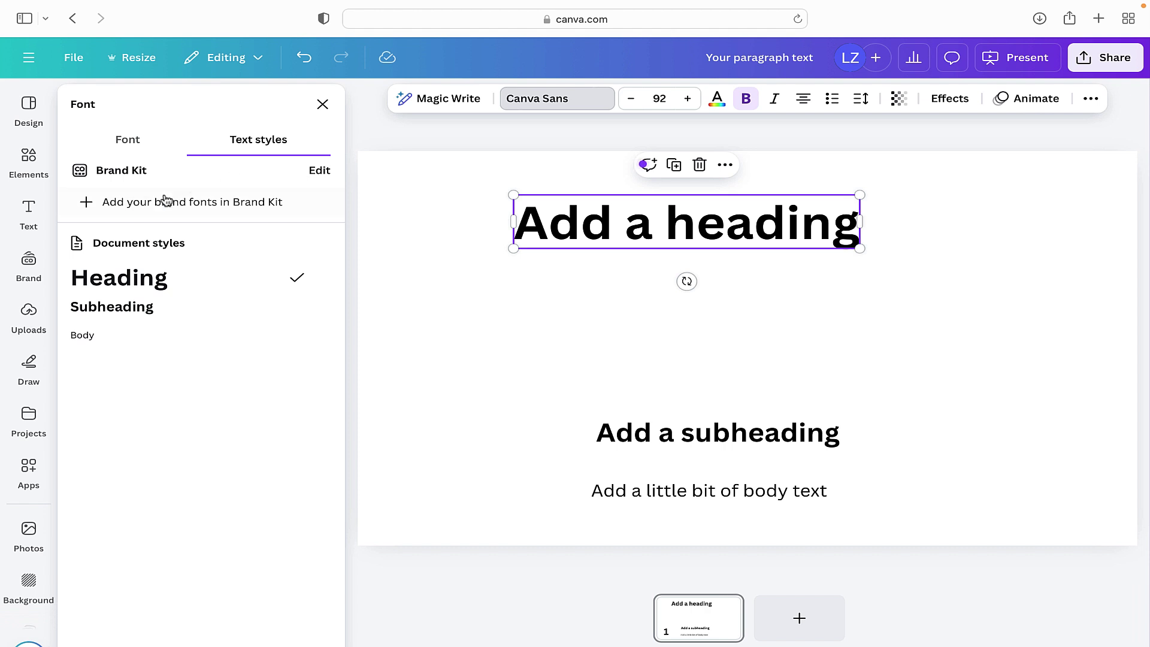
pyautogui.click(127, 141)
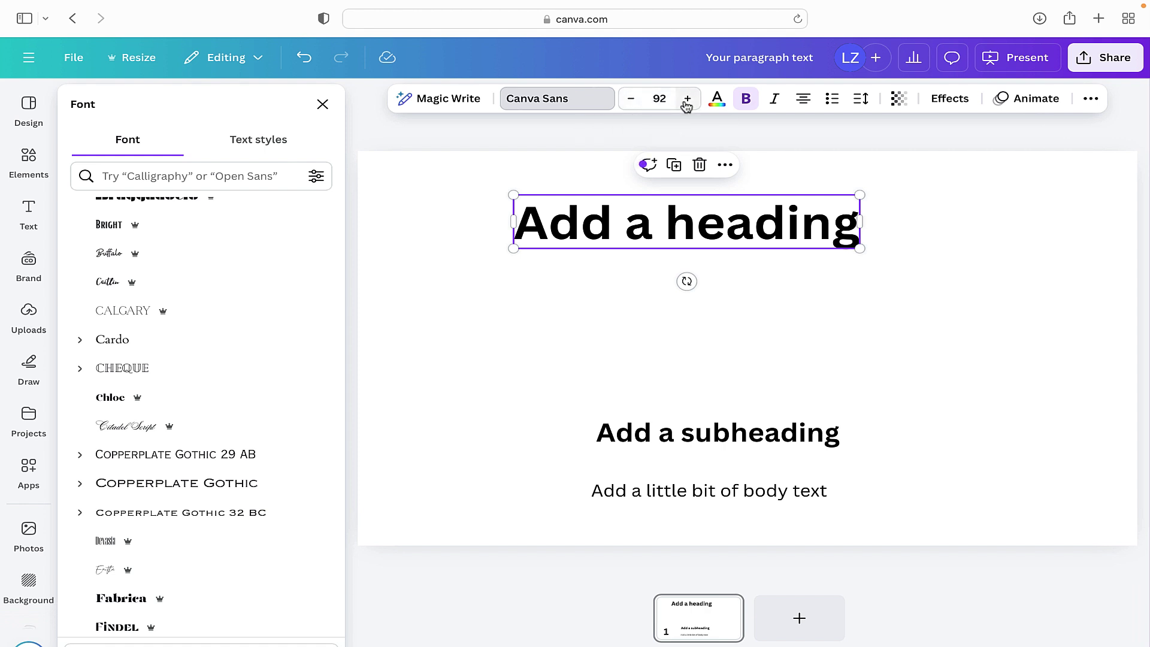
# Step: Change the heading's text colour to the lime-green swatch under Default colors
pyautogui.press('Escape')
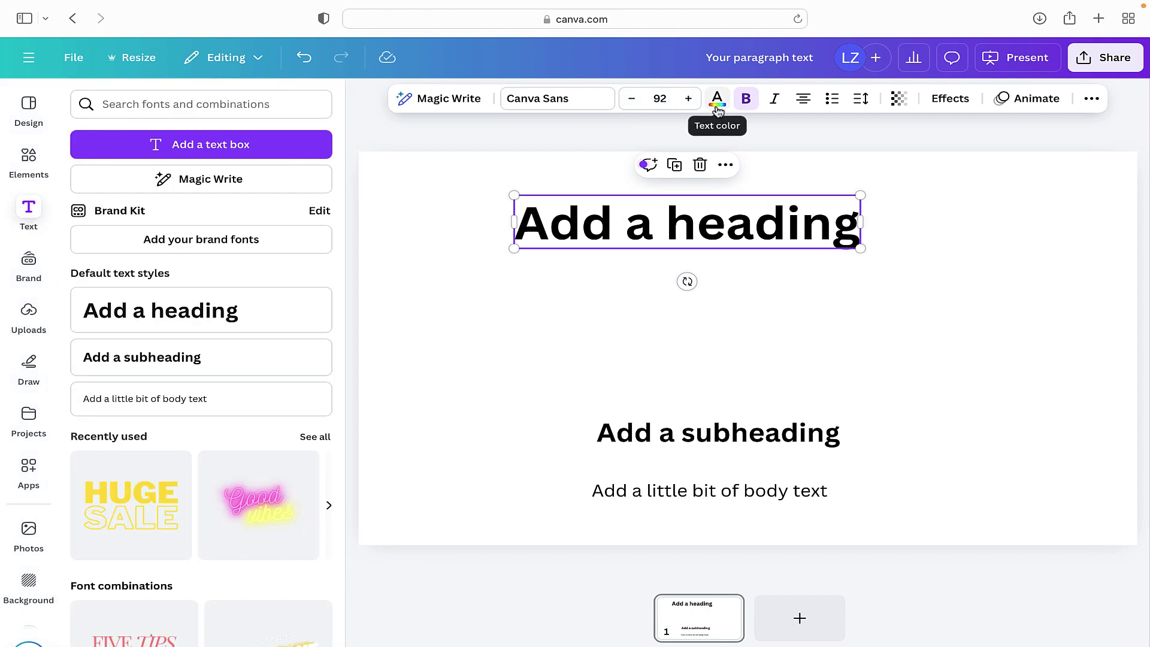
pyautogui.click(717, 99)
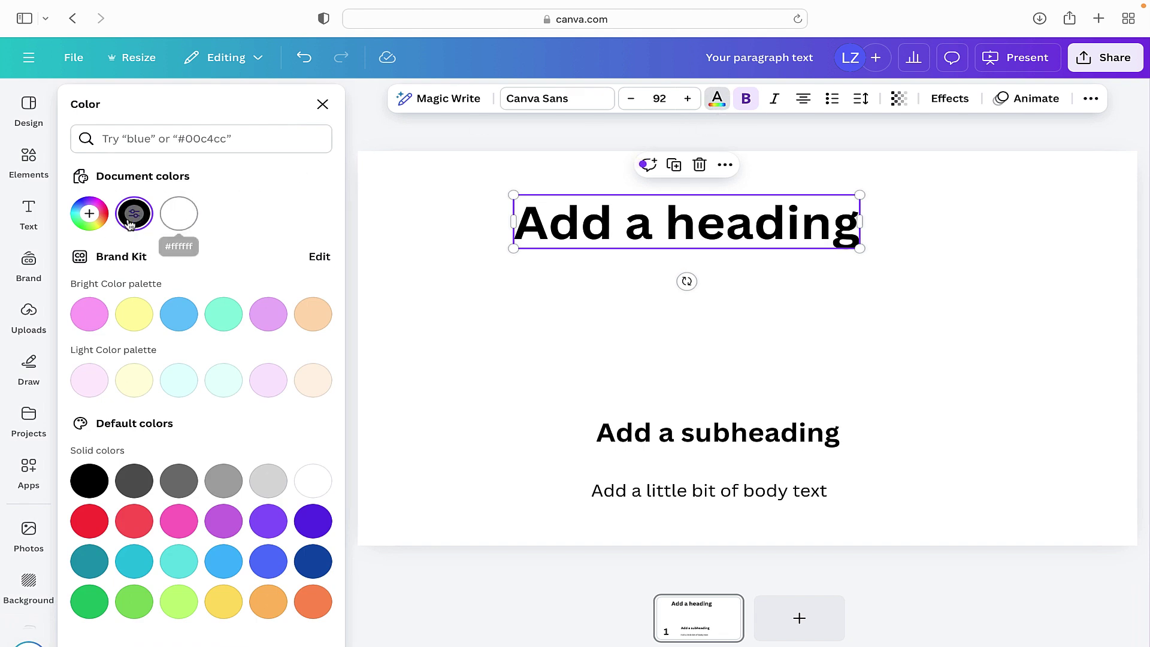
pyautogui.click(90, 214)
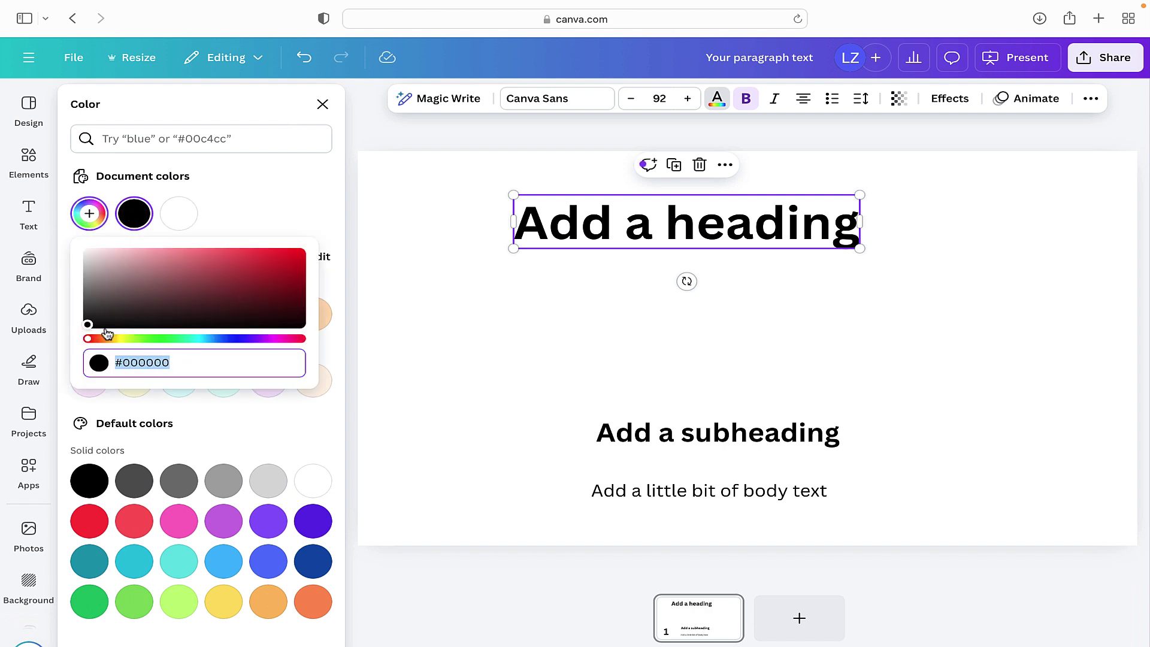
pyautogui.moveTo(88, 327); pyautogui.dragTo(300, 339)
pyautogui.click(304, 188)
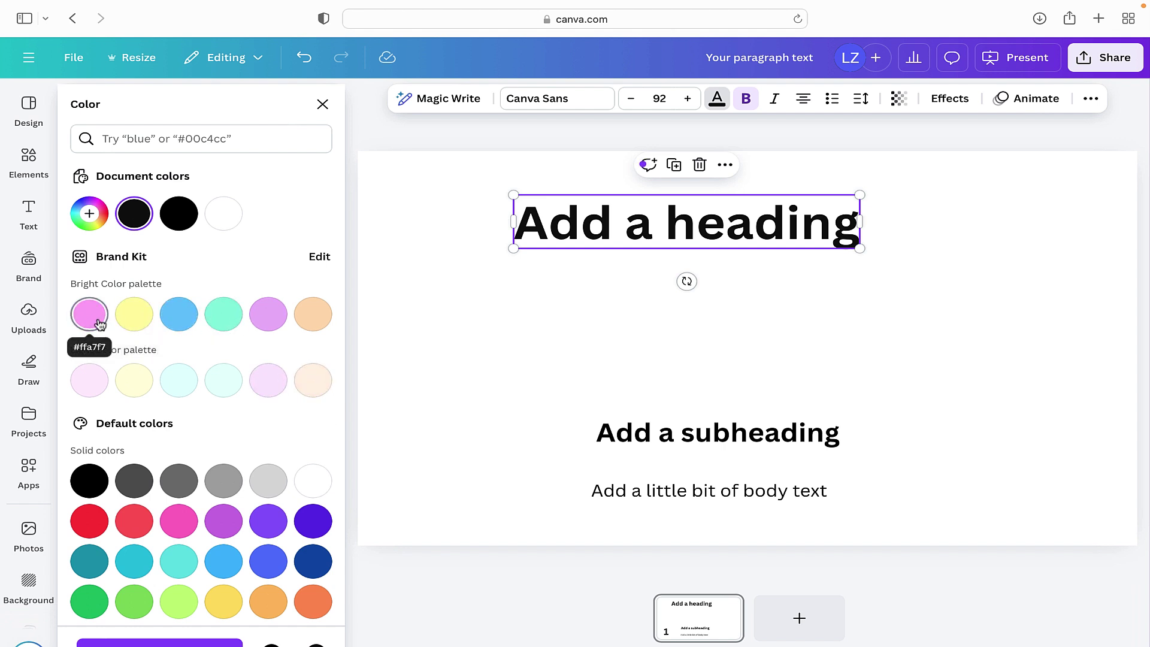
pyautogui.scroll(-1, 253, 416)
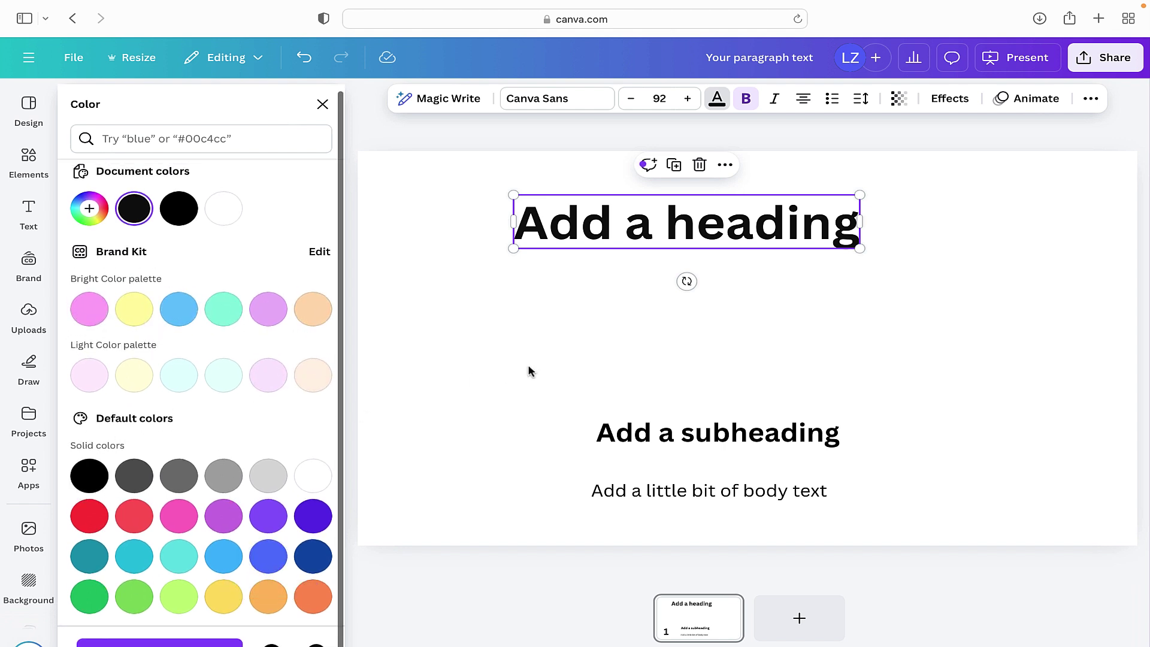
pyautogui.click(181, 595)
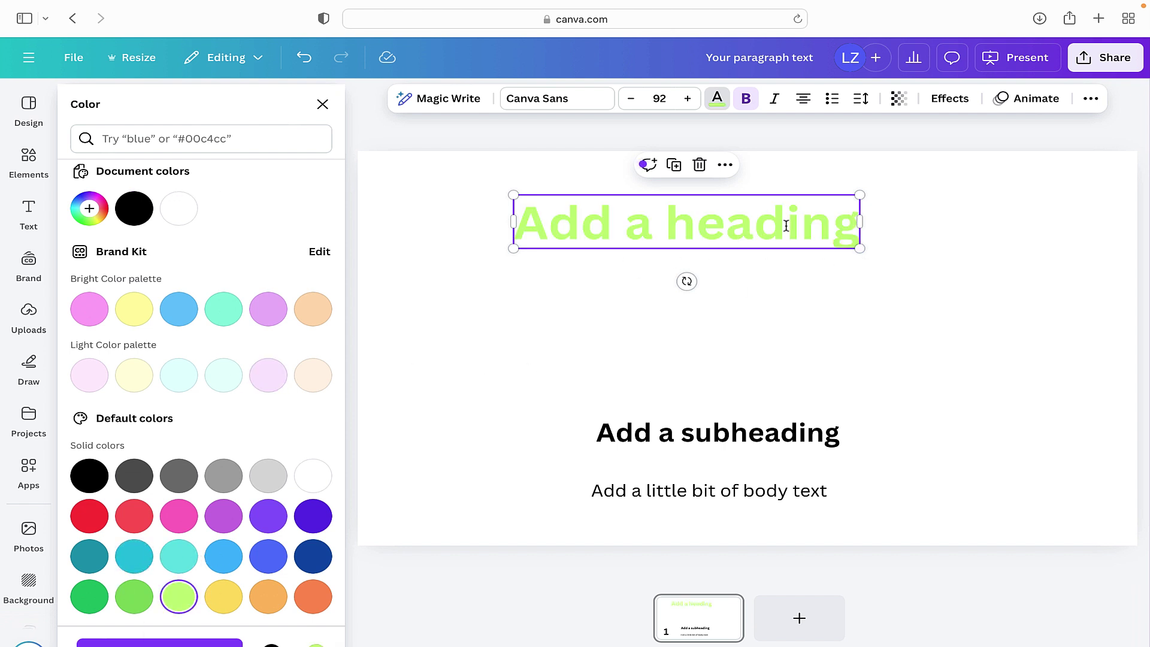
# Step: Cycle the body text through the alignment options and settle on Justify
pyautogui.click(774, 99)
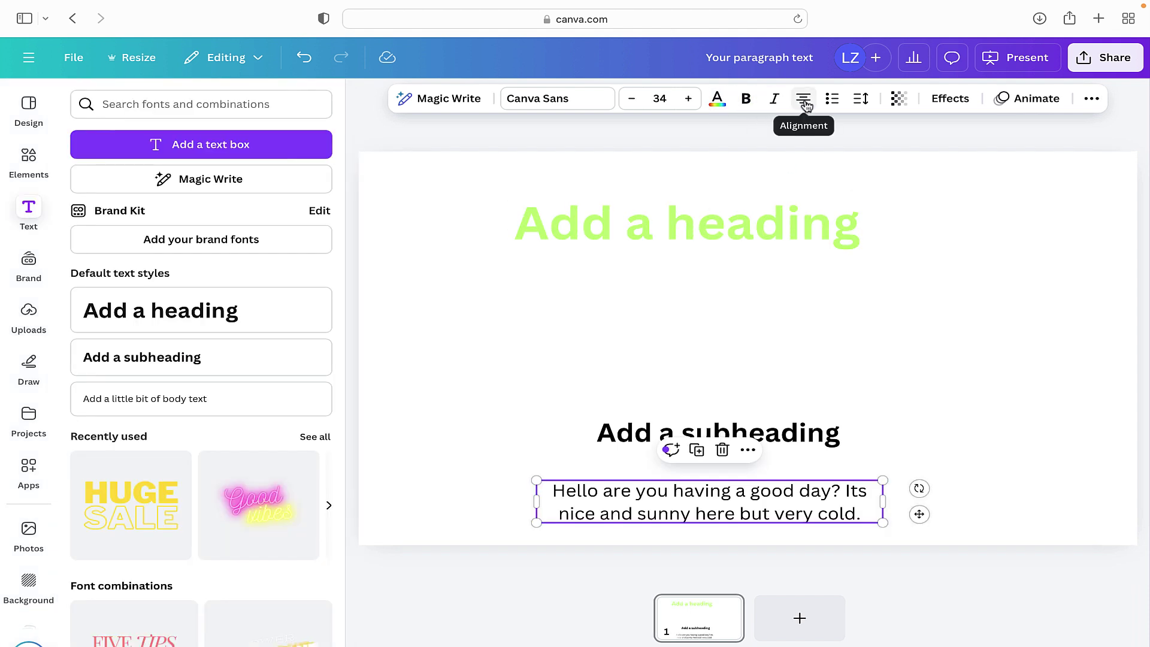
pyautogui.click(804, 102)
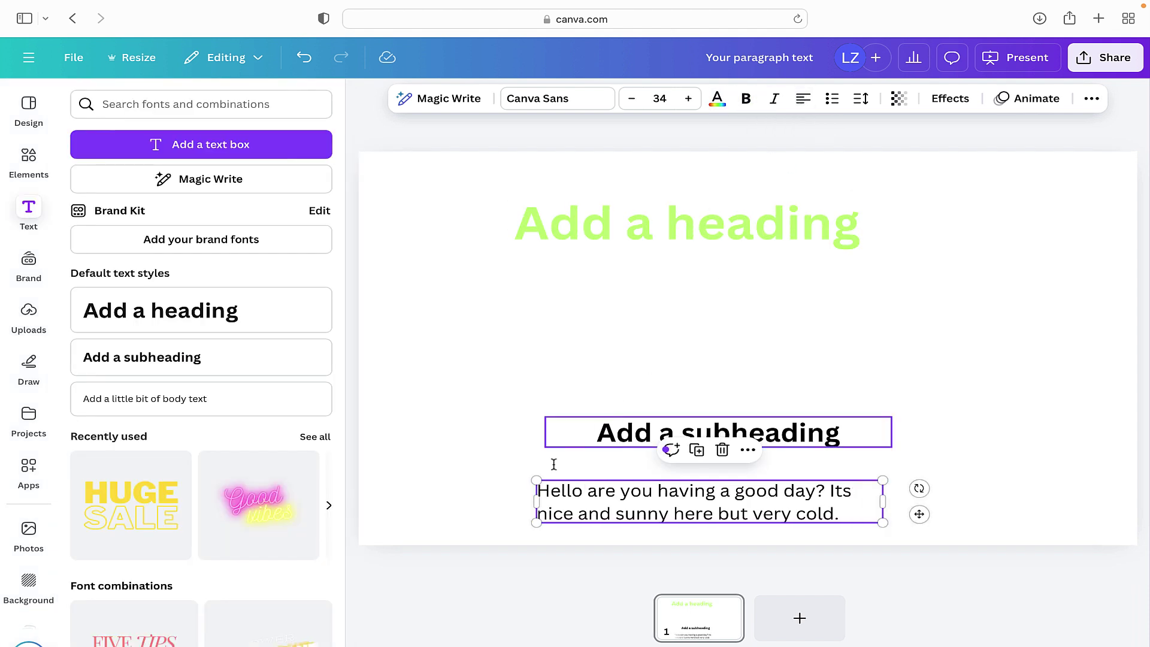
pyautogui.click(799, 100)
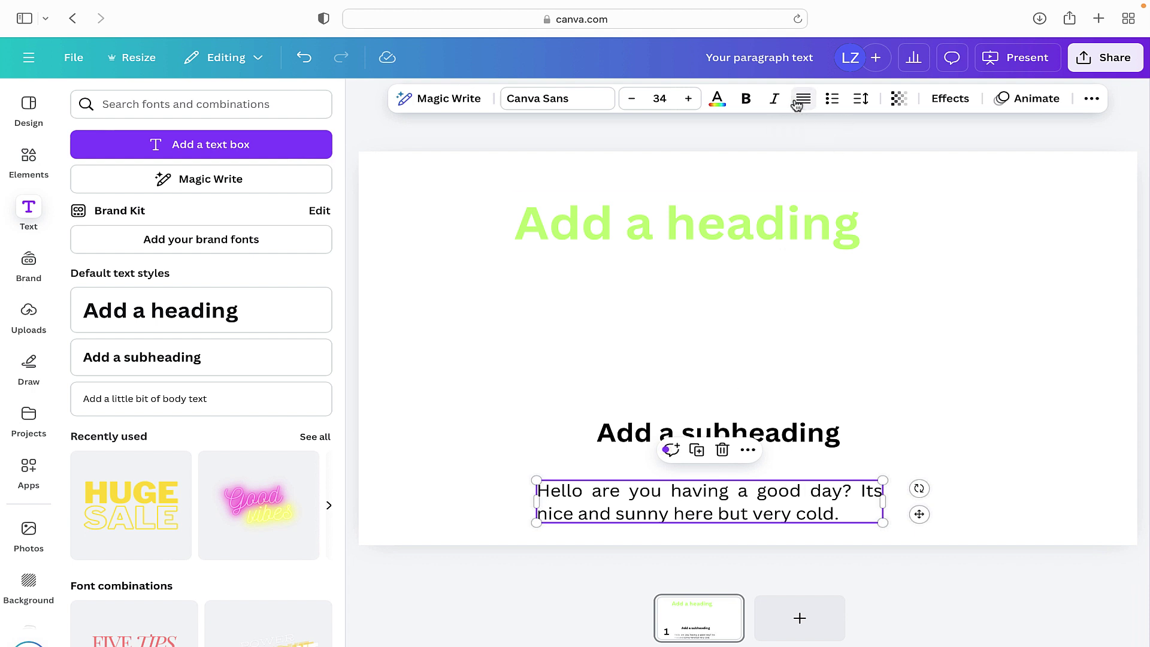
pyautogui.click(803, 104)
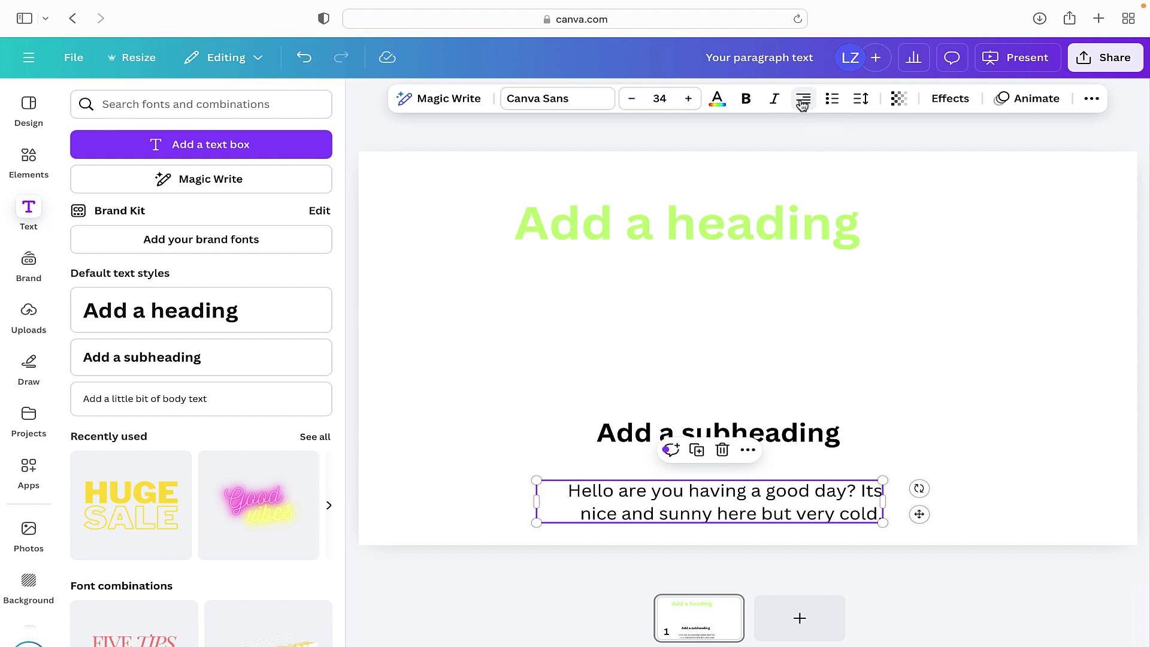
pyautogui.click(803, 103)
pyautogui.click(803, 104)
pyautogui.click(803, 103)
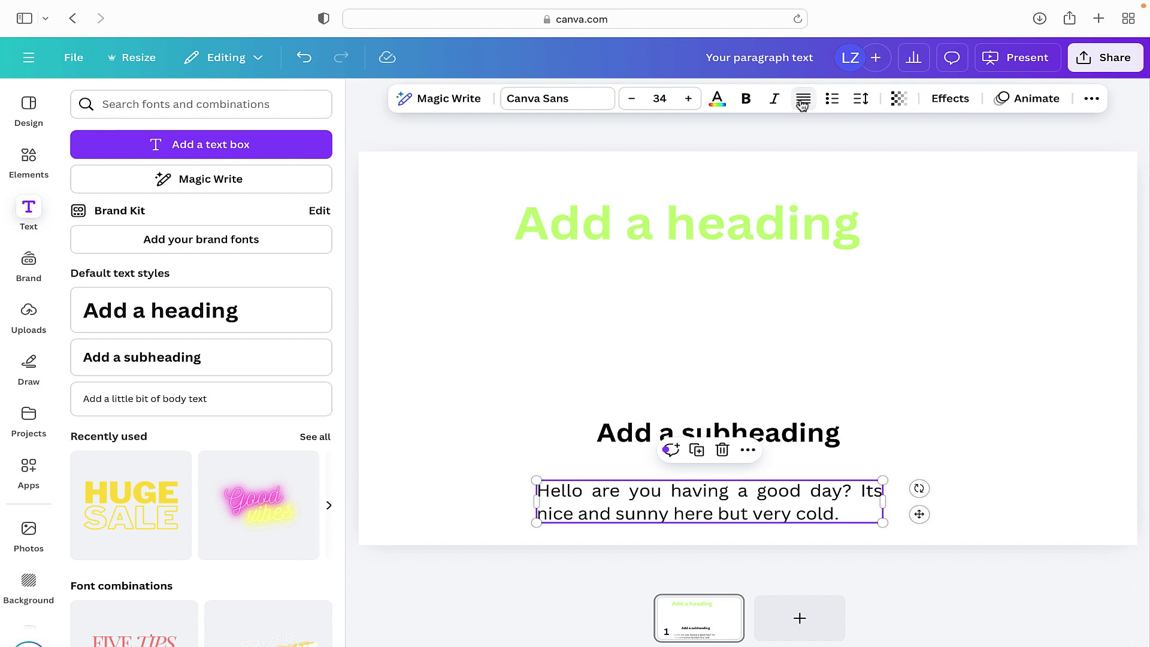
# Step: Try bulleted then numbered lists on the body text, then remove list formatting
pyautogui.click(835, 103)
pyautogui.click(835, 103)
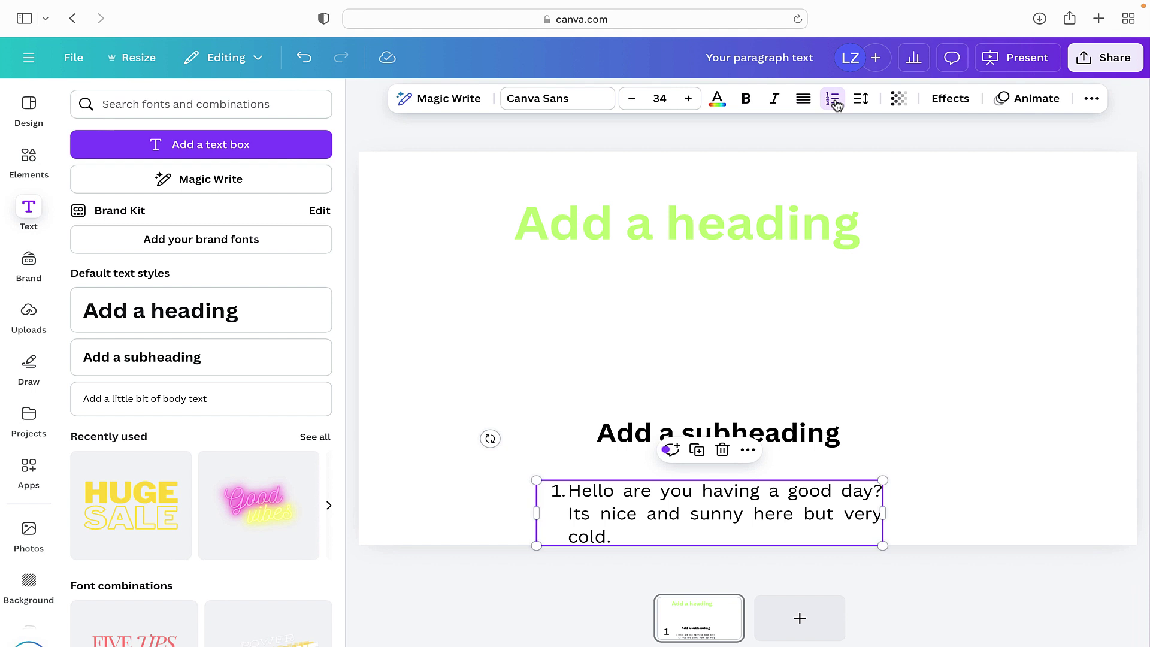
pyautogui.click(836, 103)
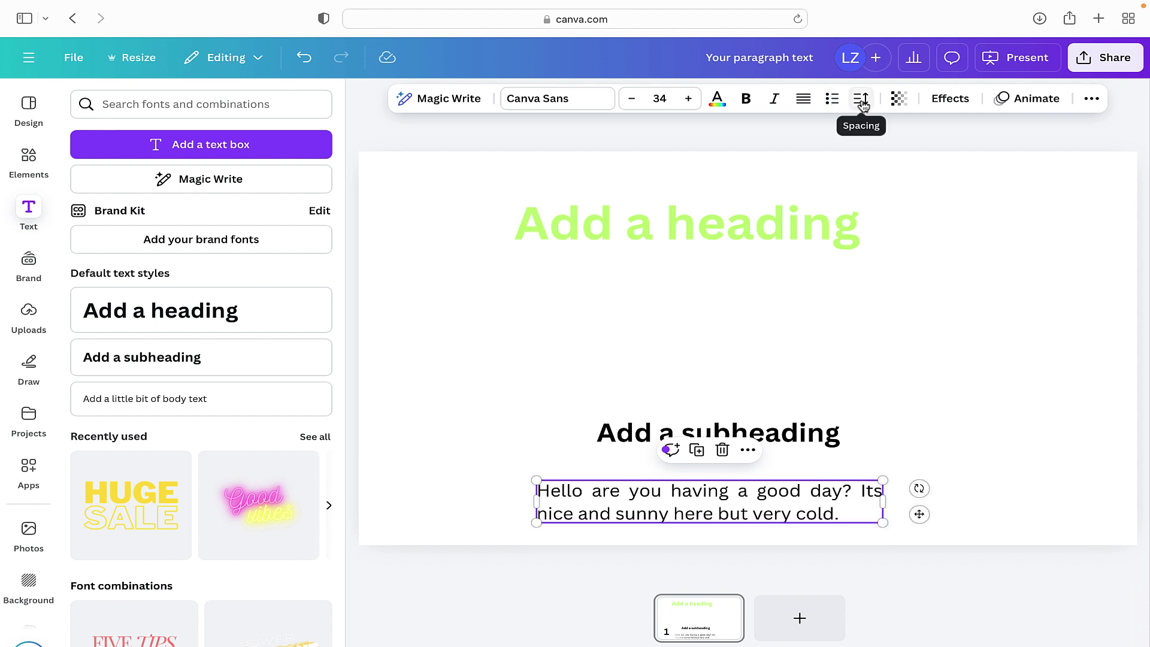
# Step: Move the body paragraph under the heading and set letter spacing 25, line spacing 1.44
pyautogui.moveTo(709, 502); pyautogui.dragTo(619, 299)
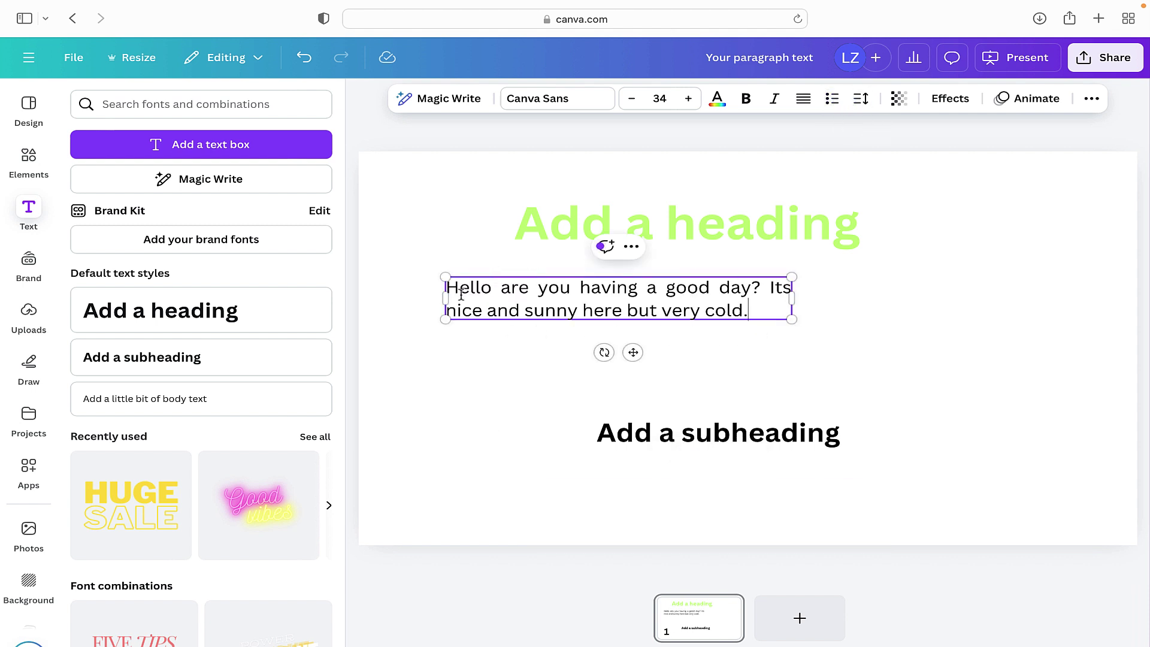
pyautogui.click(863, 100)
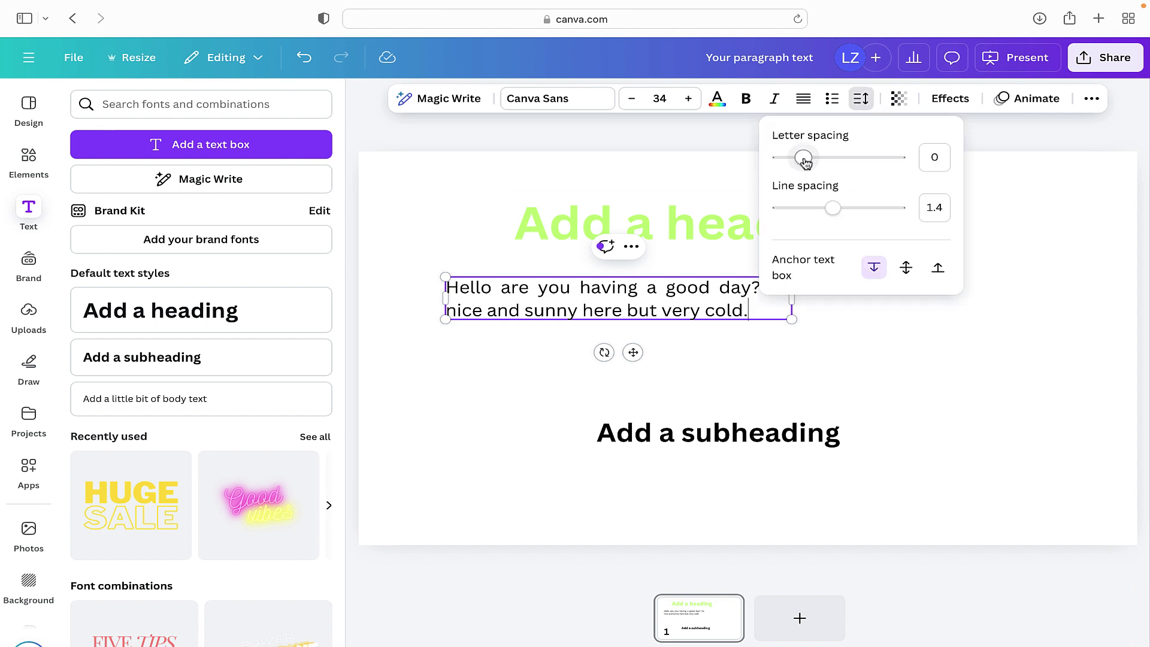
pyautogui.moveTo(806, 159)
pyautogui.mouseDown()
pyautogui.moveTo(886, 159)
pyautogui.moveTo(806, 159)
pyautogui.mouseUp()
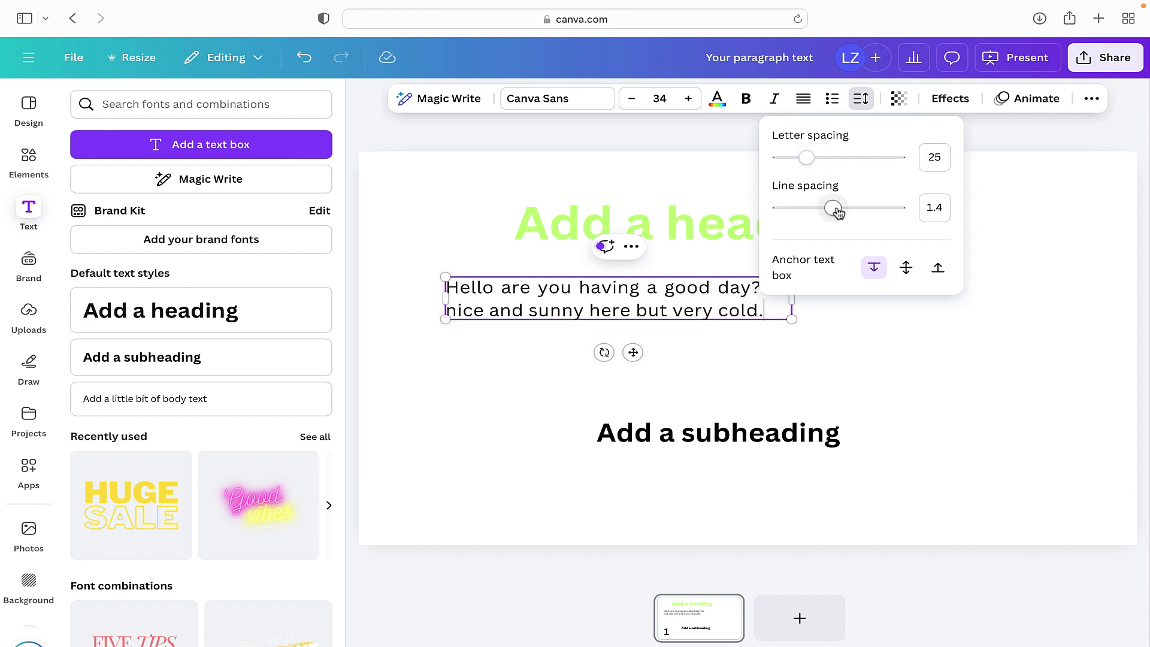
pyautogui.moveTo(837, 211)
pyautogui.mouseDown()
pyautogui.moveTo(812, 212)
pyautogui.moveTo(901, 209)
pyautogui.moveTo(835, 210)
pyautogui.mouseUp()
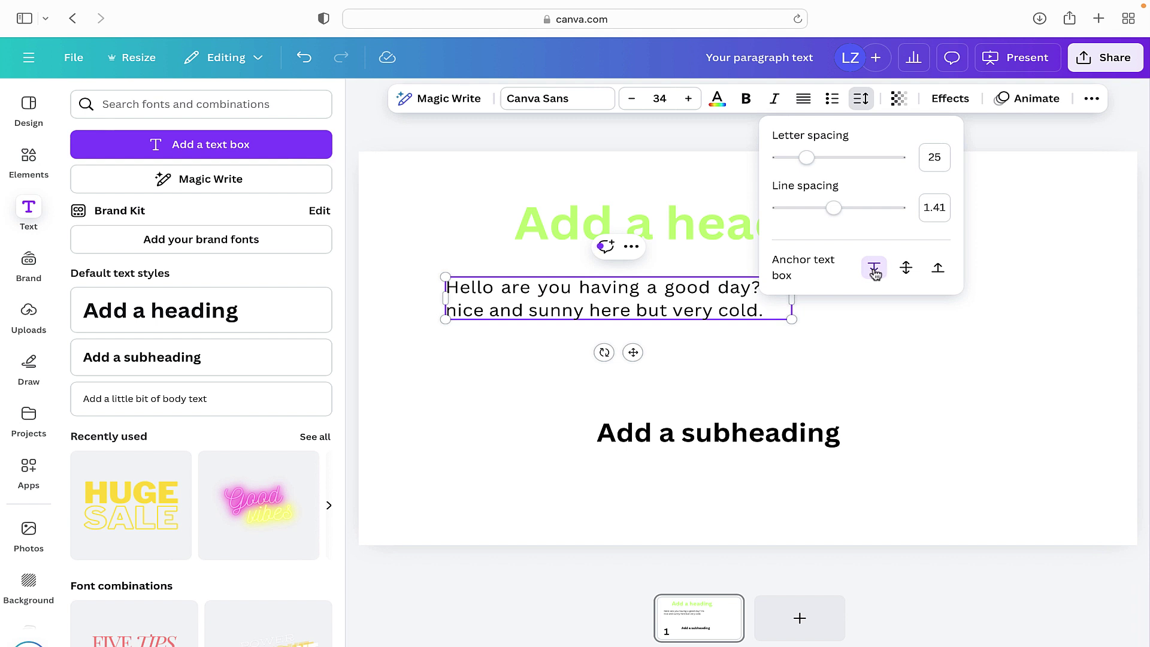
pyautogui.moveTo(836, 213)
pyautogui.mouseDown()
pyautogui.moveTo(890, 215)
pyautogui.moveTo(837, 214)
pyautogui.mouseUp()
# Step: Set the paragraph's line spacing to 1.4 and drag it down over the subheading
pyautogui.click(905, 269)
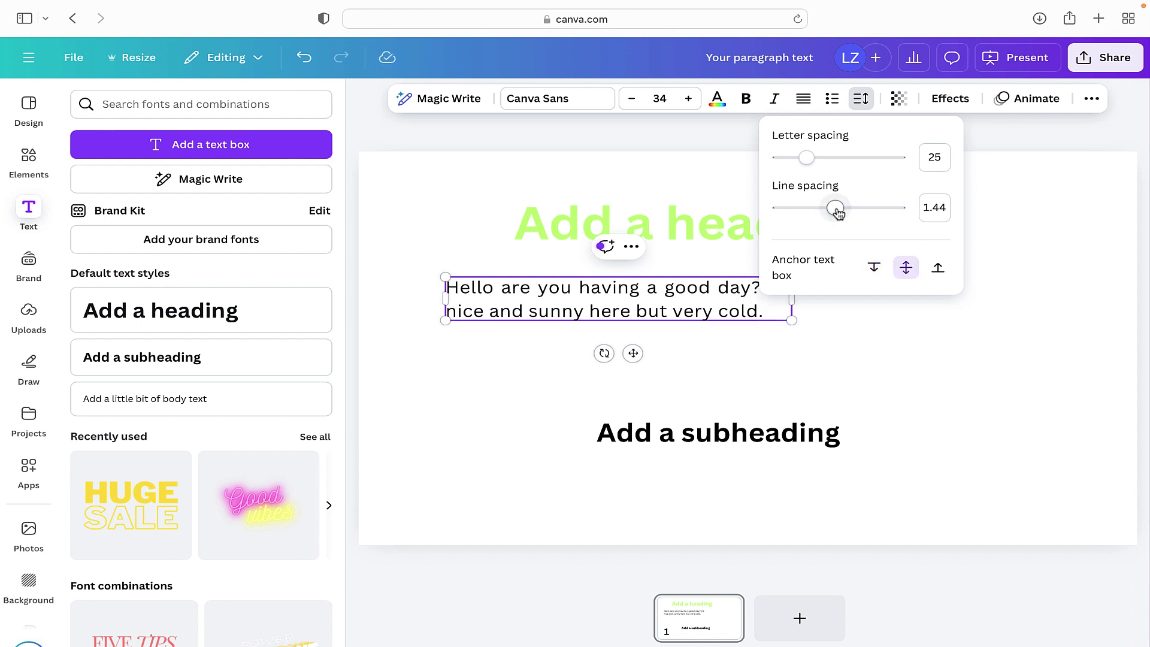
pyautogui.moveTo(837, 213)
pyautogui.mouseDown()
pyautogui.moveTo(895, 215)
pyautogui.moveTo(835, 211)
pyautogui.mouseUp()
pyautogui.click(938, 271)
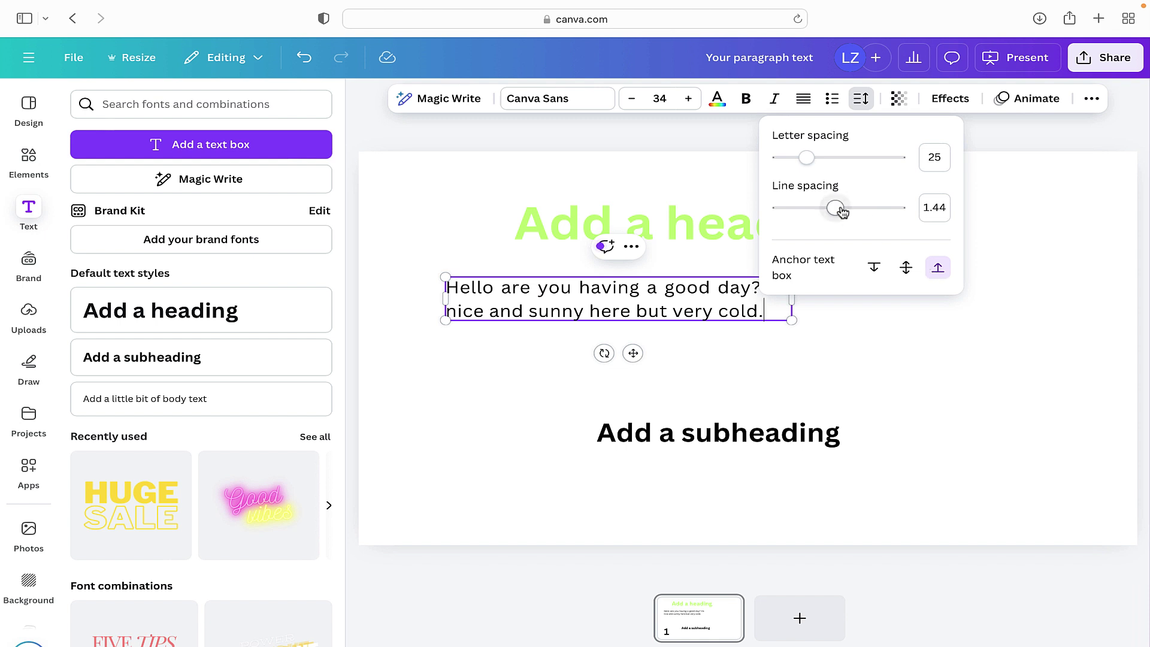
pyautogui.moveTo(842, 211)
pyautogui.mouseDown()
pyautogui.moveTo(900, 209)
pyautogui.moveTo(833, 207)
pyautogui.mouseUp()
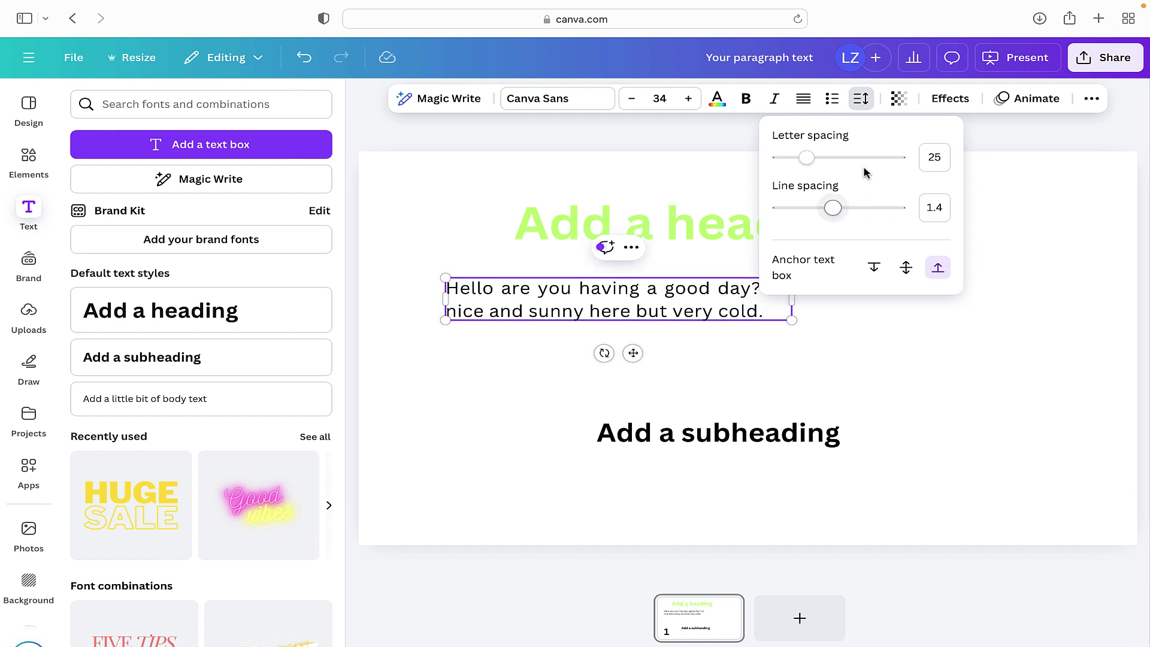
pyautogui.click(898, 99)
pyautogui.moveTo(936, 159)
pyautogui.mouseDown()
pyautogui.moveTo(819, 158)
pyautogui.moveTo(938, 158)
pyautogui.mouseUp()
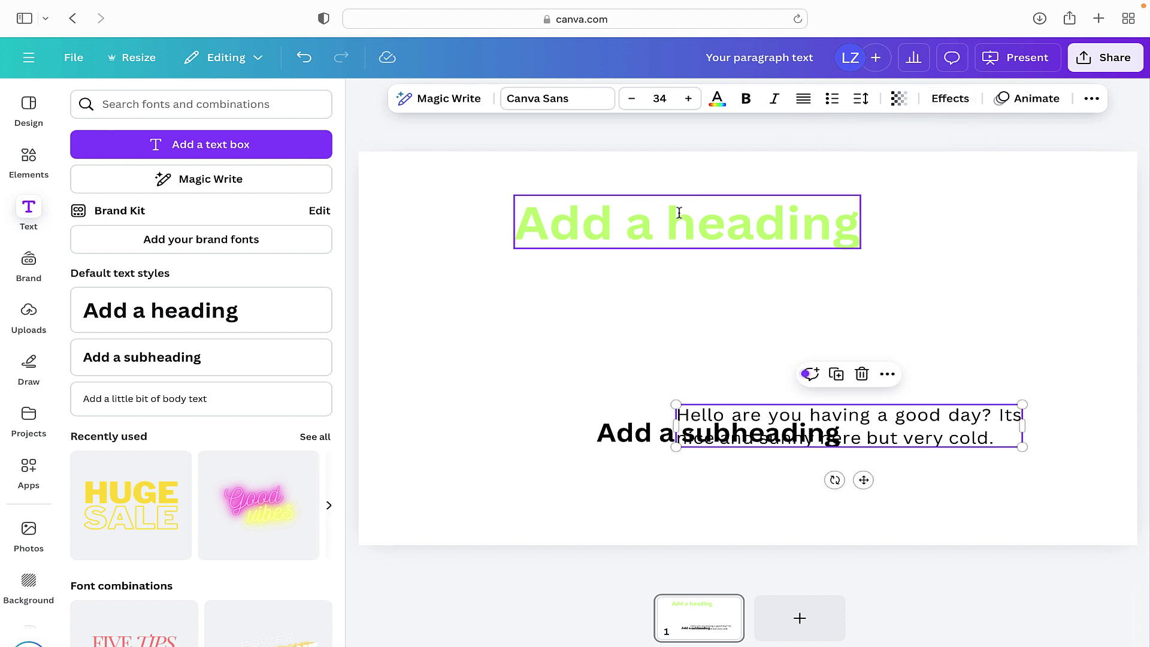
# Step: Apply a Shadow effect to the green heading: offset 53, direction -24, transparency 56
pyautogui.click(706, 239)
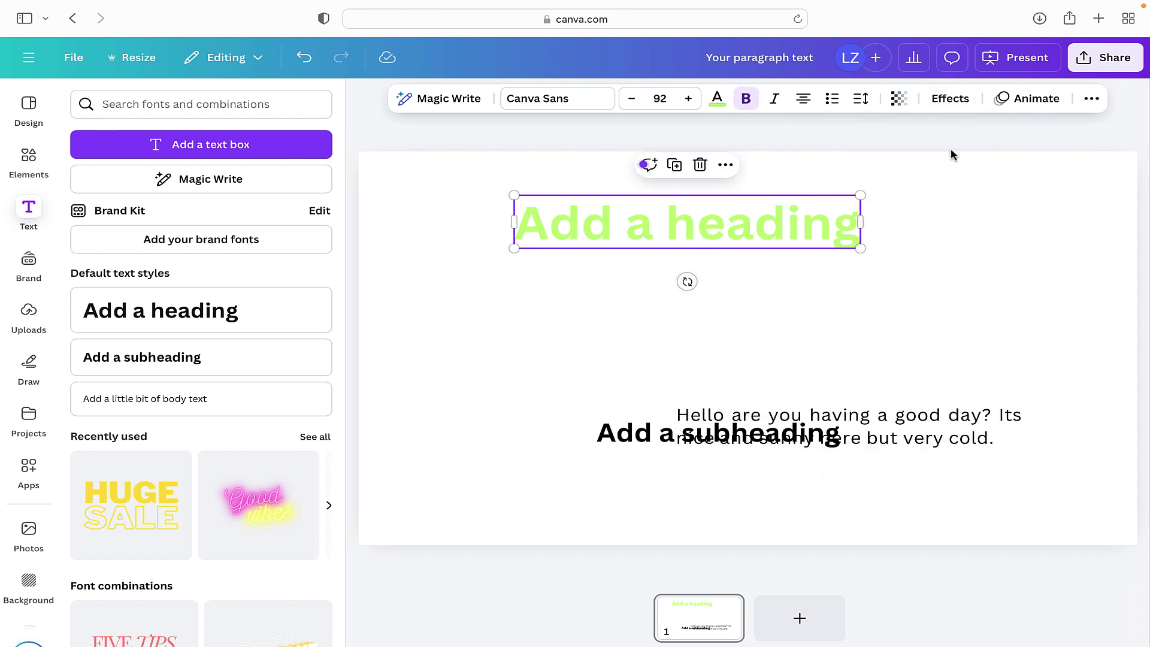
pyautogui.click(950, 99)
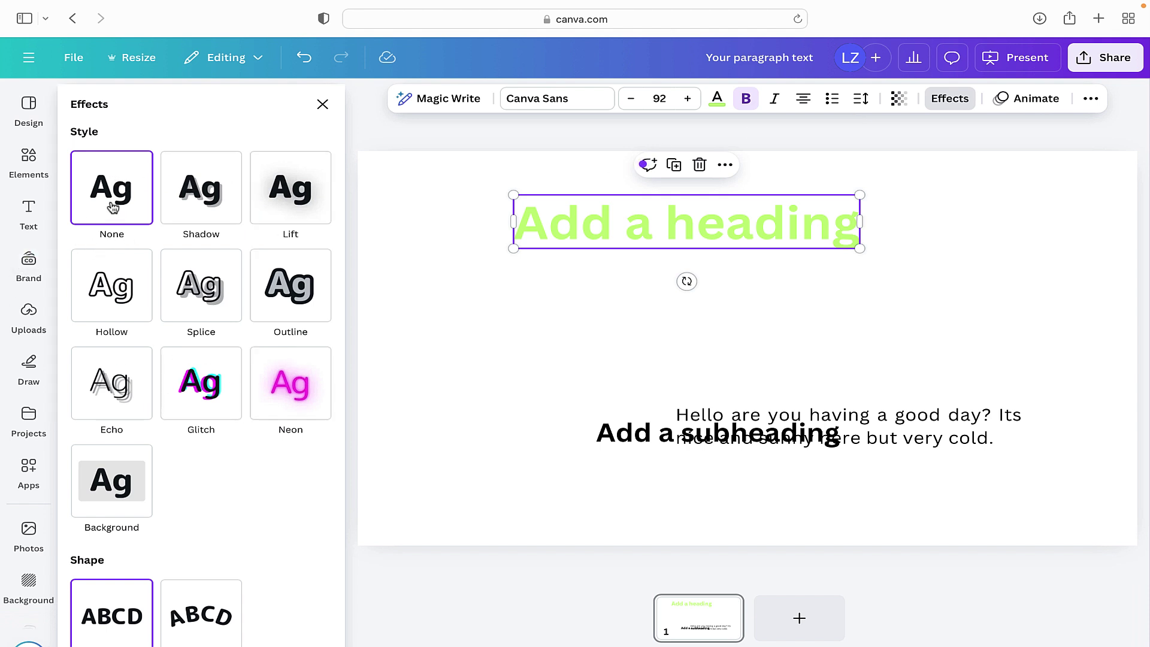
pyautogui.click(201, 190)
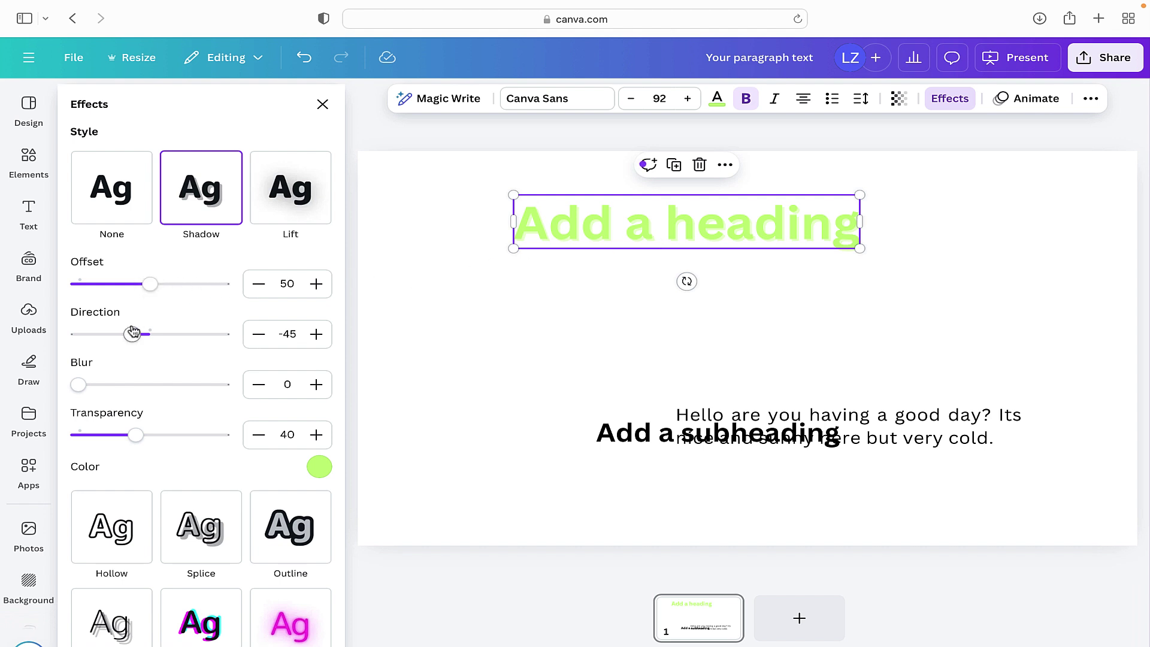
pyautogui.moveTo(149, 284)
pyautogui.mouseDown()
pyautogui.moveTo(213, 280)
pyautogui.moveTo(154, 283)
pyautogui.mouseUp()
pyautogui.moveTo(131, 334)
pyautogui.mouseDown()
pyautogui.moveTo(200, 333)
pyautogui.moveTo(141, 331)
pyautogui.mouseUp()
pyautogui.moveTo(79, 384)
pyautogui.mouseDown()
pyautogui.moveTo(184, 384)
pyautogui.moveTo(77, 384)
pyautogui.mouseUp()
pyautogui.moveTo(134, 437); pyautogui.dragTo(160, 435)
# Step: Preview the Lift, Hollow, Splice, Outline, Echo, Glitch and Neon effects on the heading
pyautogui.click(302, 201)
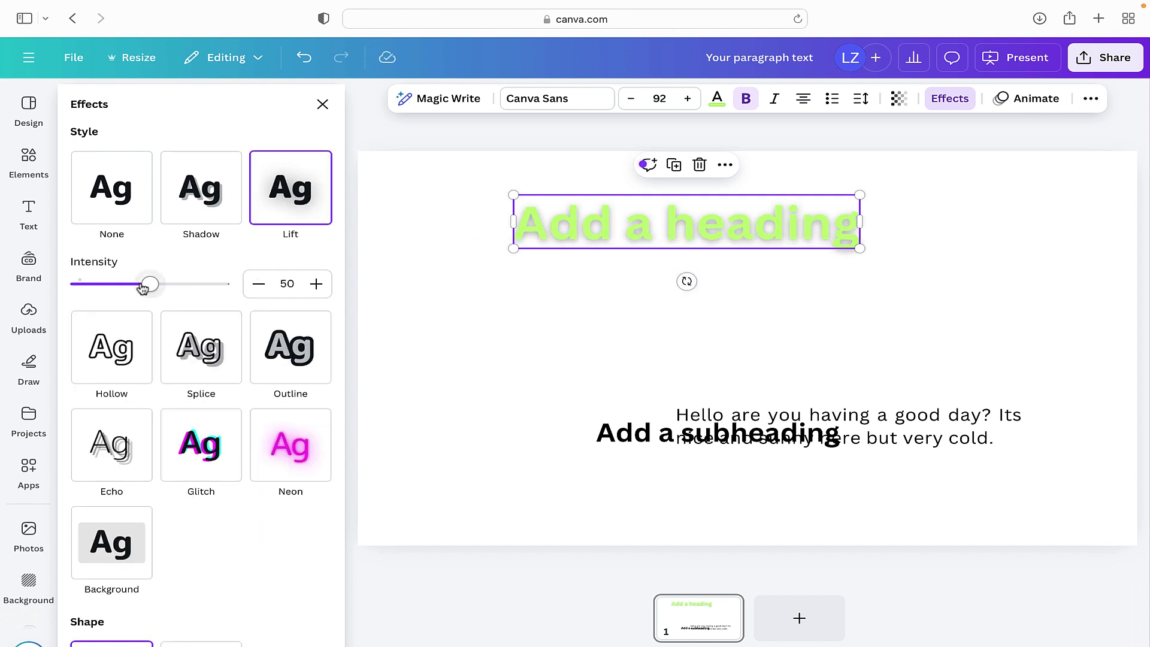
pyautogui.click(126, 349)
pyautogui.click(211, 307)
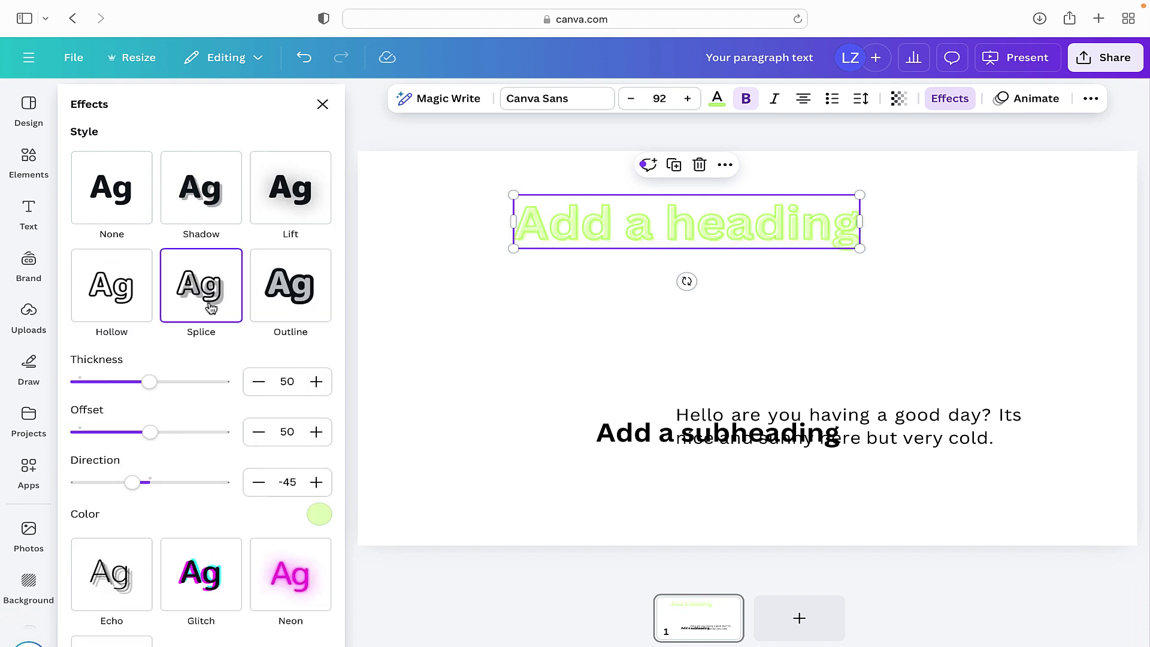
pyautogui.click(295, 298)
pyautogui.click(117, 448)
pyautogui.click(206, 409)
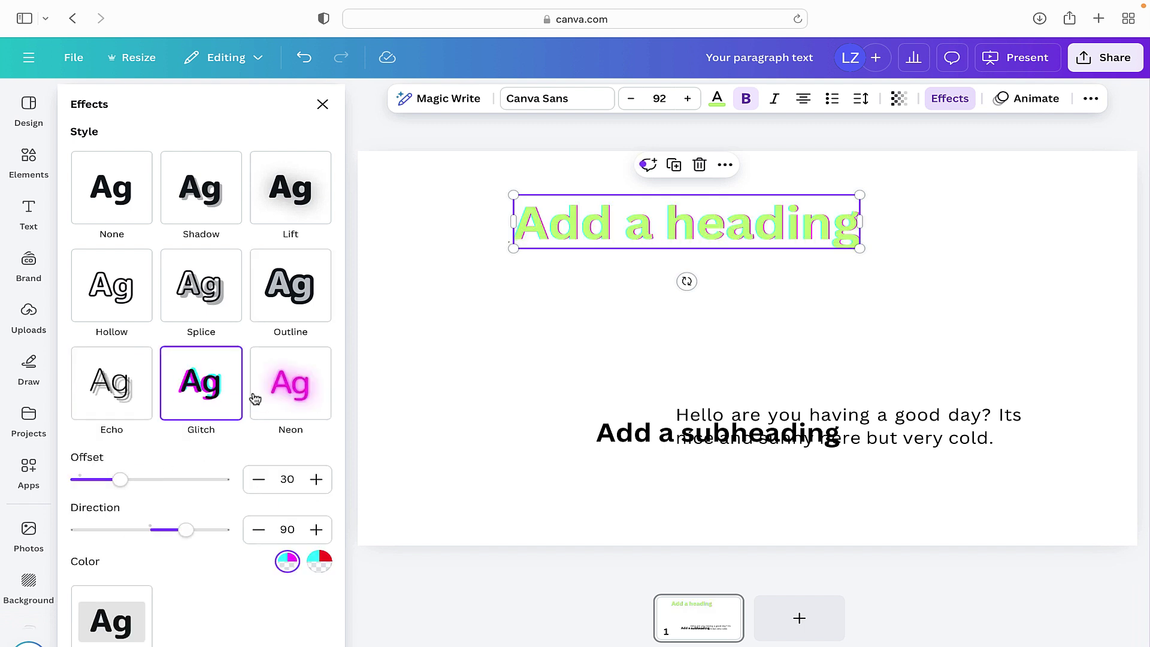
pyautogui.click(293, 390)
pyautogui.scroll(-2, 167, 544)
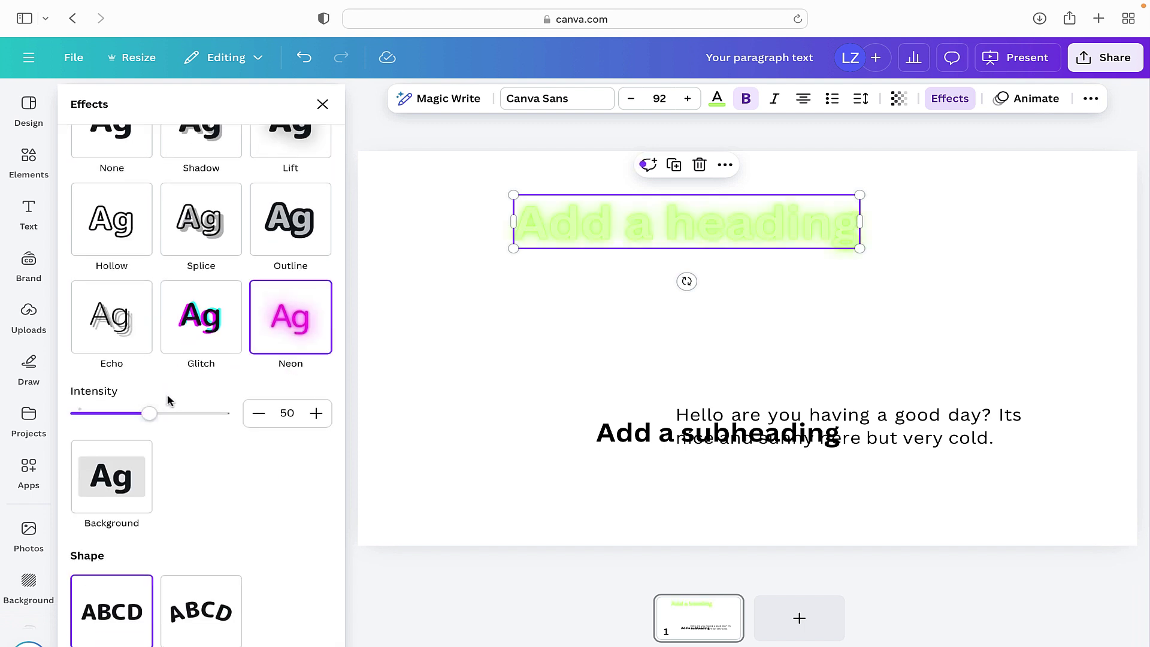
# Step: Apply the Glitch effect (offset 30, direction 90) and the Curve shape to the heading
pyautogui.click(211, 334)
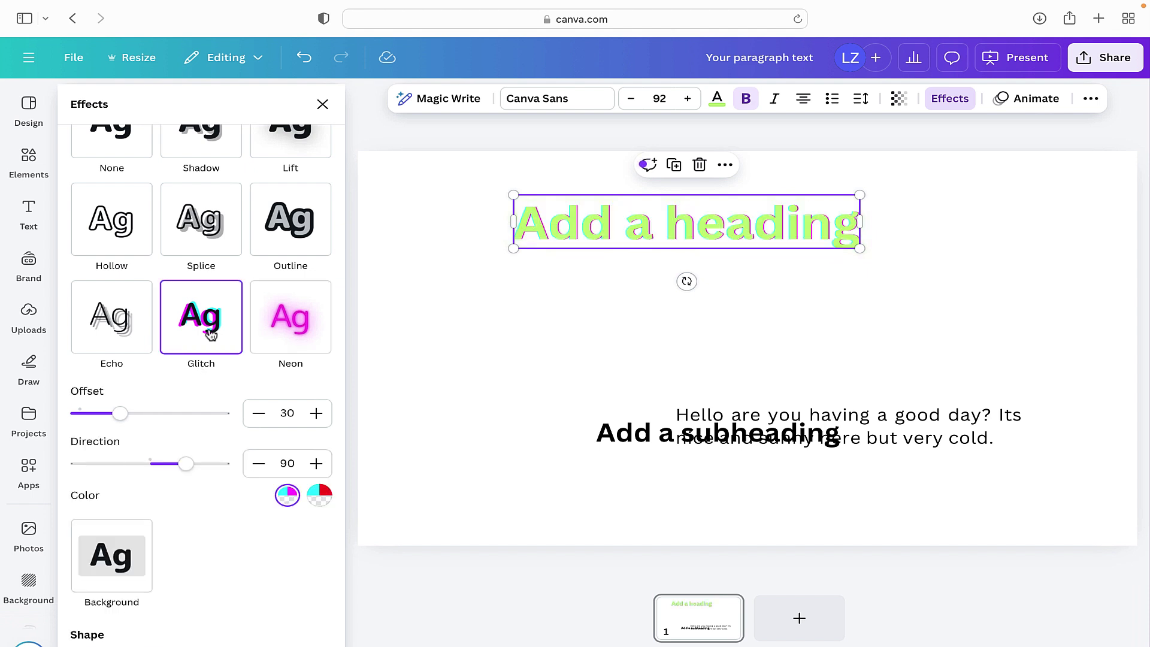
pyautogui.scroll(-2, 117, 622)
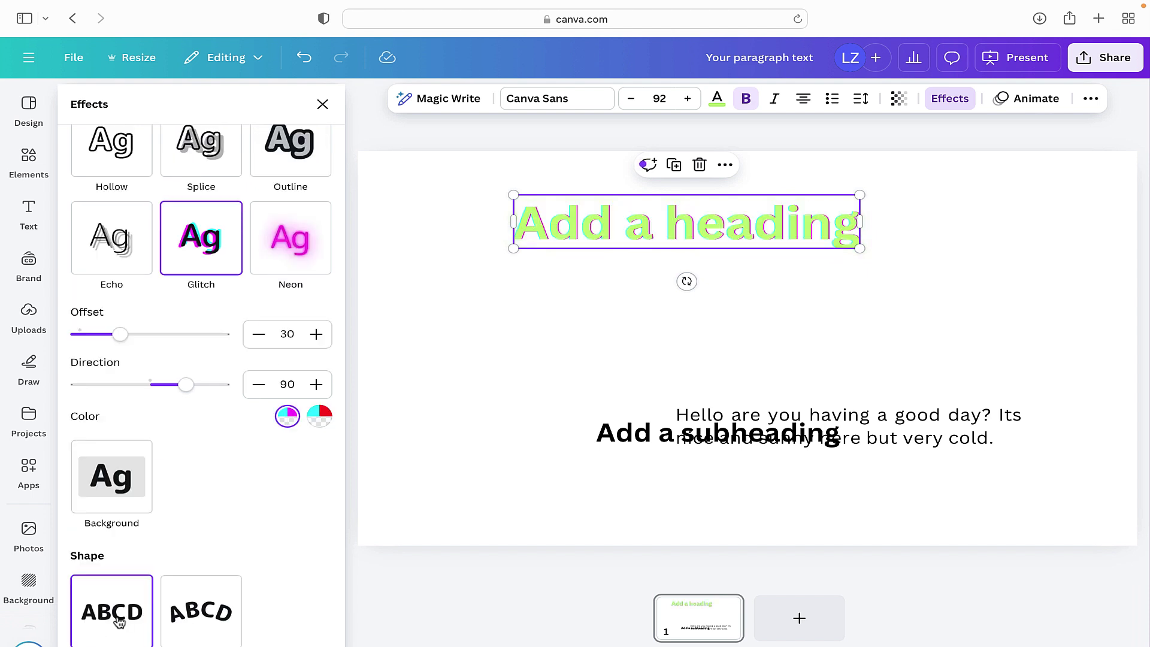
pyautogui.click(201, 612)
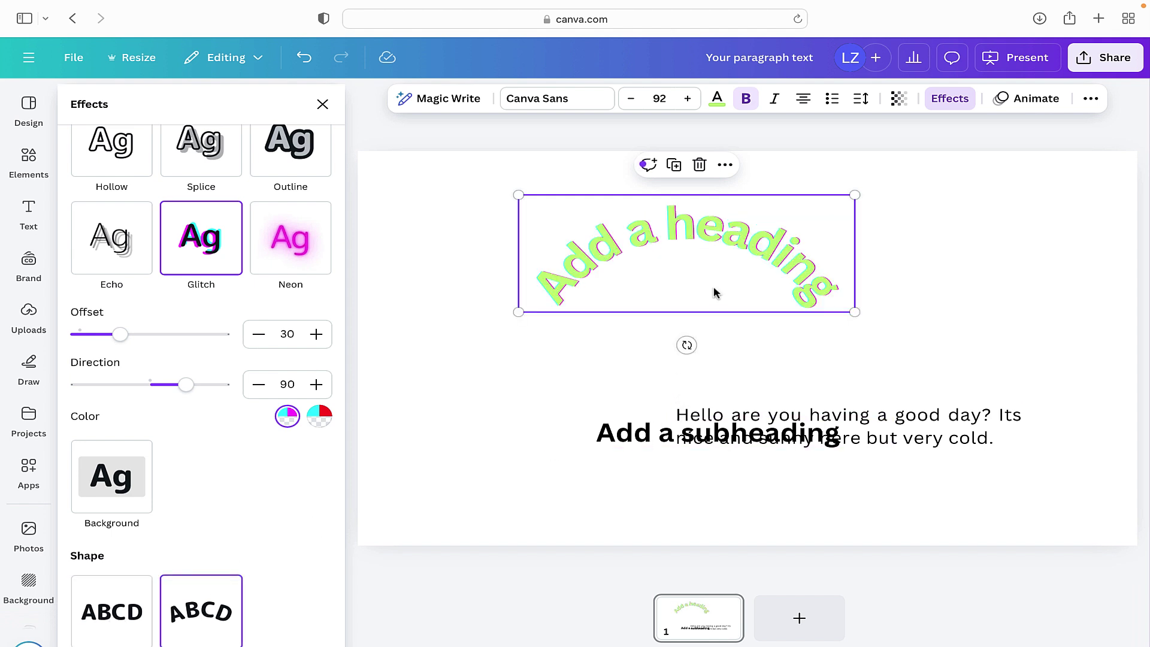
# Step: Open the Animate panel for the green glitch heading
pyautogui.click(1042, 100)
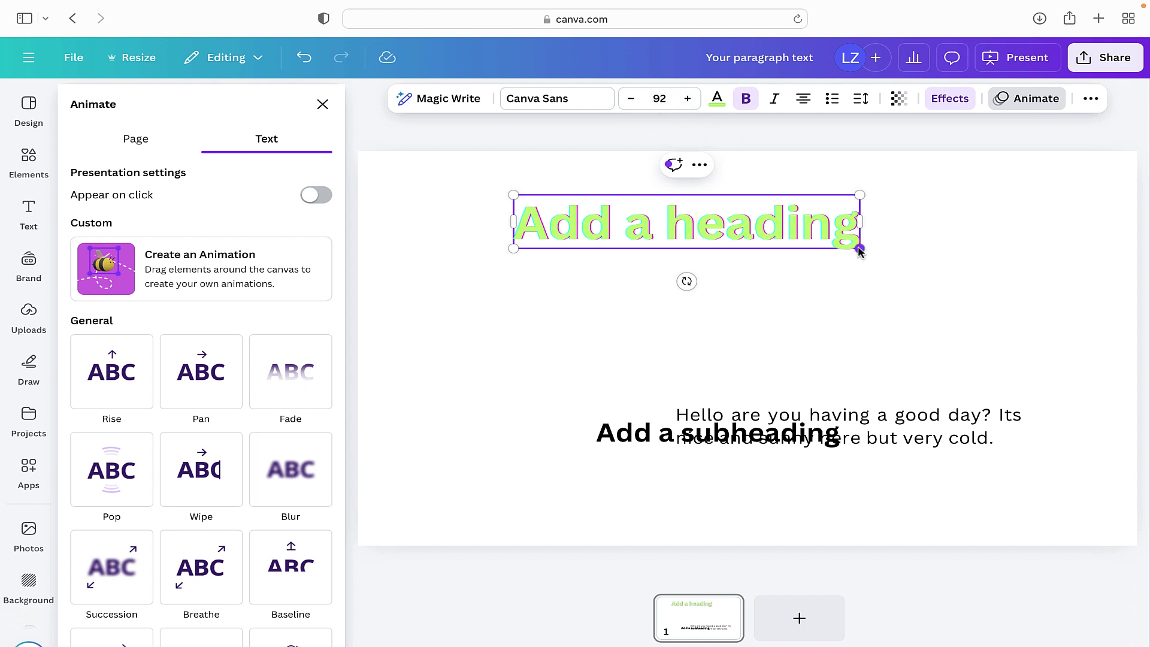
# Step: Shrink the glitch heading by dragging its corner handle, undoing the last resize
pyautogui.moveTo(860, 251); pyautogui.dragTo(792, 238)
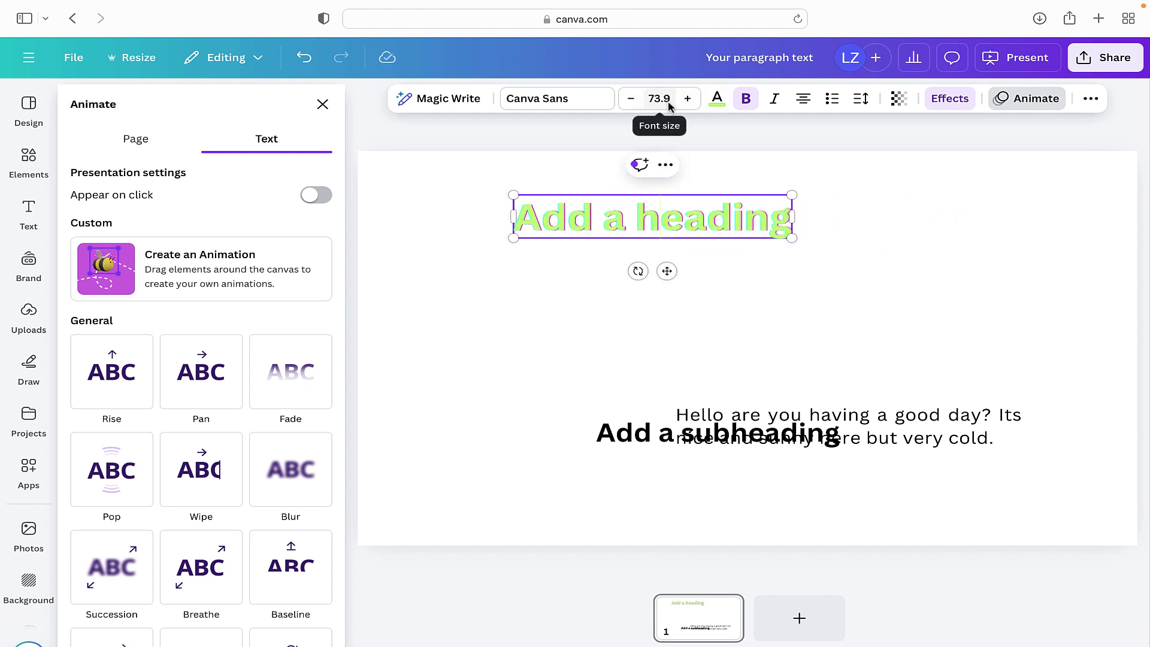
pyautogui.moveTo(792, 238); pyautogui.dragTo(736, 225)
pyautogui.hotkey('ctrl', 'z')
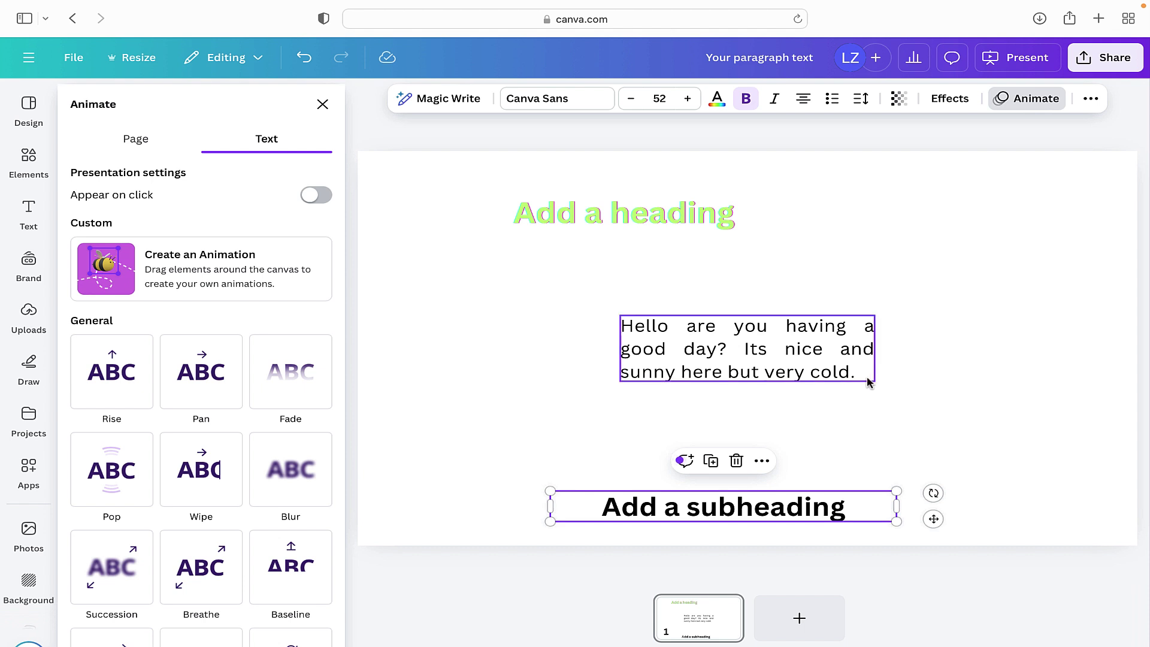
# Step: Move the body paragraph left under the green heading, above the subheading, and narrow it to a justified block
pyautogui.moveTo(875, 380); pyautogui.dragTo(947, 398)
pyautogui.moveTo(945, 358); pyautogui.dragTo(734, 365)
pyautogui.moveTo(684, 331); pyautogui.dragTo(500, 446)
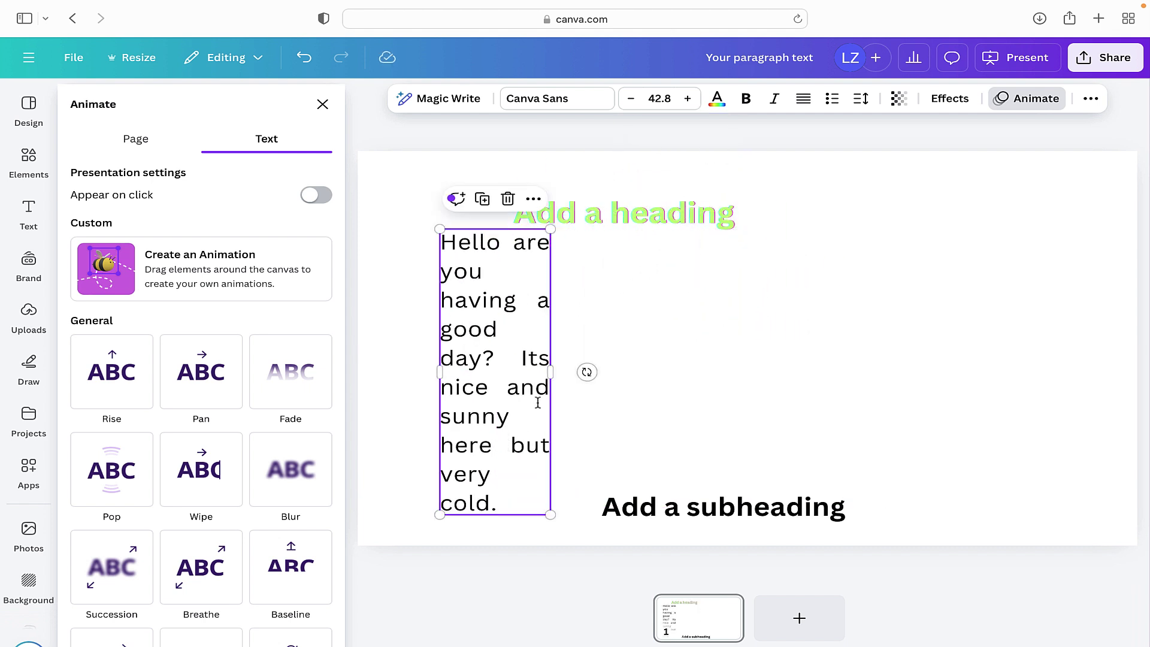
pyautogui.moveTo(555, 379); pyautogui.dragTo(1045, 368)
pyautogui.moveTo(924, 510); pyautogui.dragTo(905, 409)
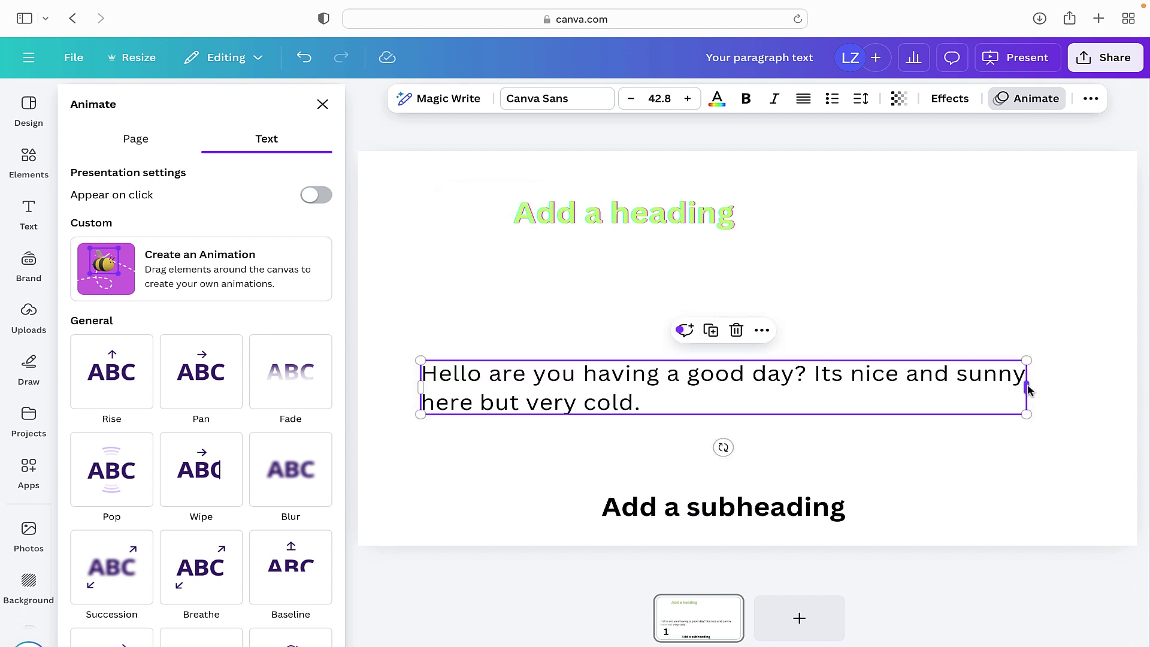
pyautogui.moveTo(1027, 389); pyautogui.dragTo(1094, 388)
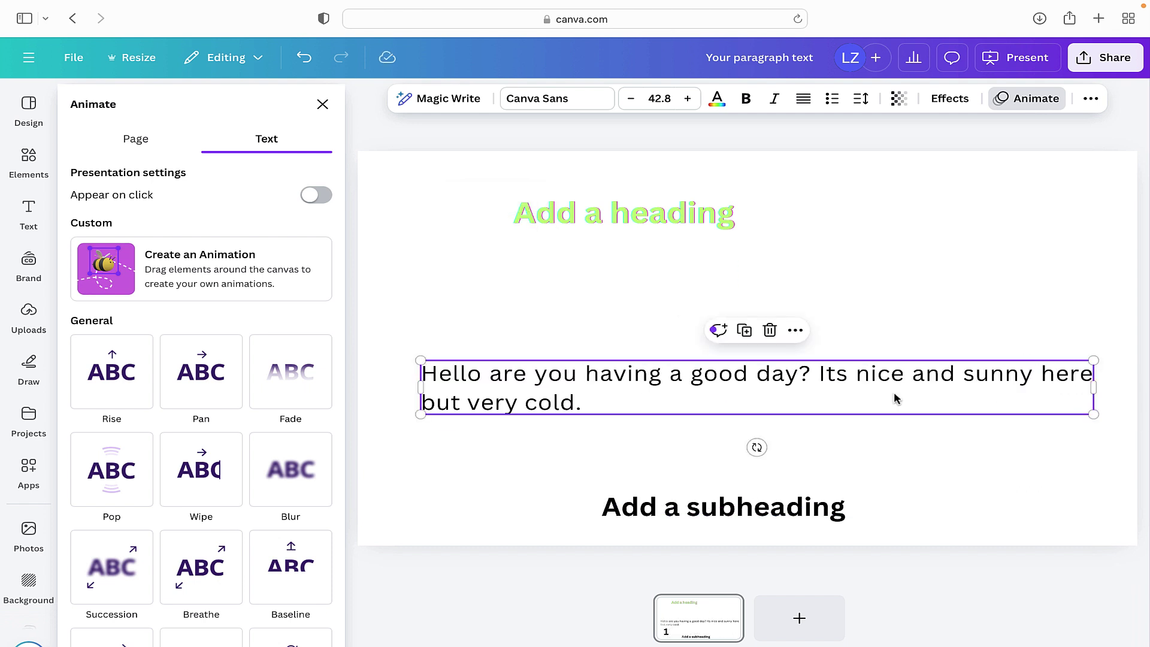
pyautogui.moveTo(1094, 389); pyautogui.dragTo(599, 403)
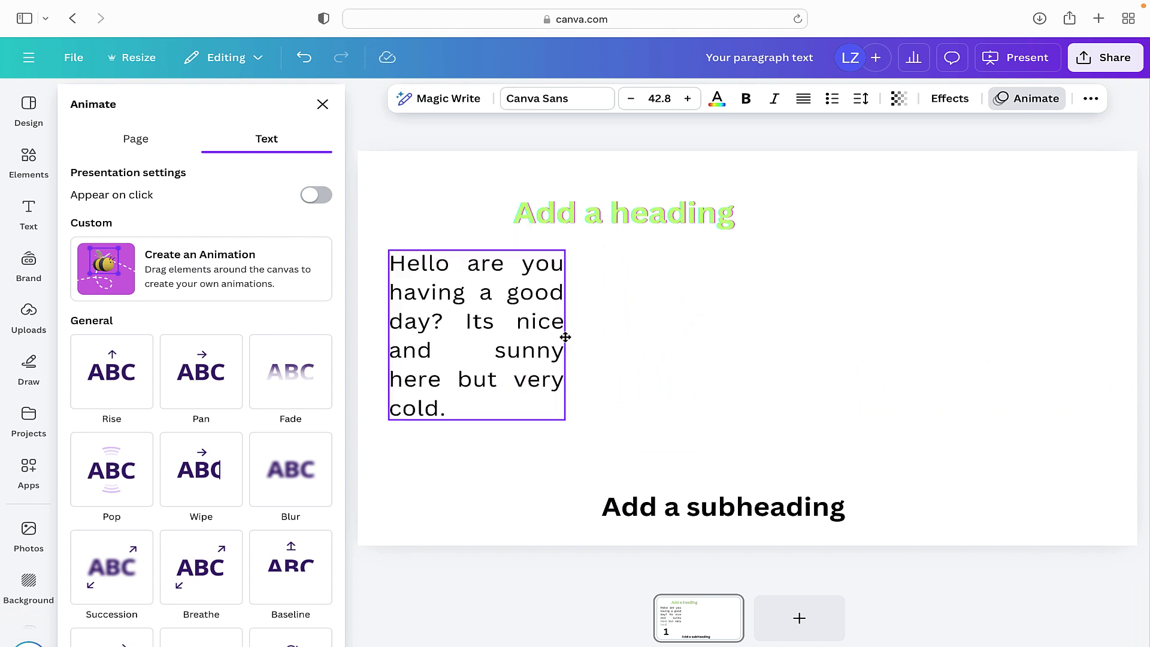